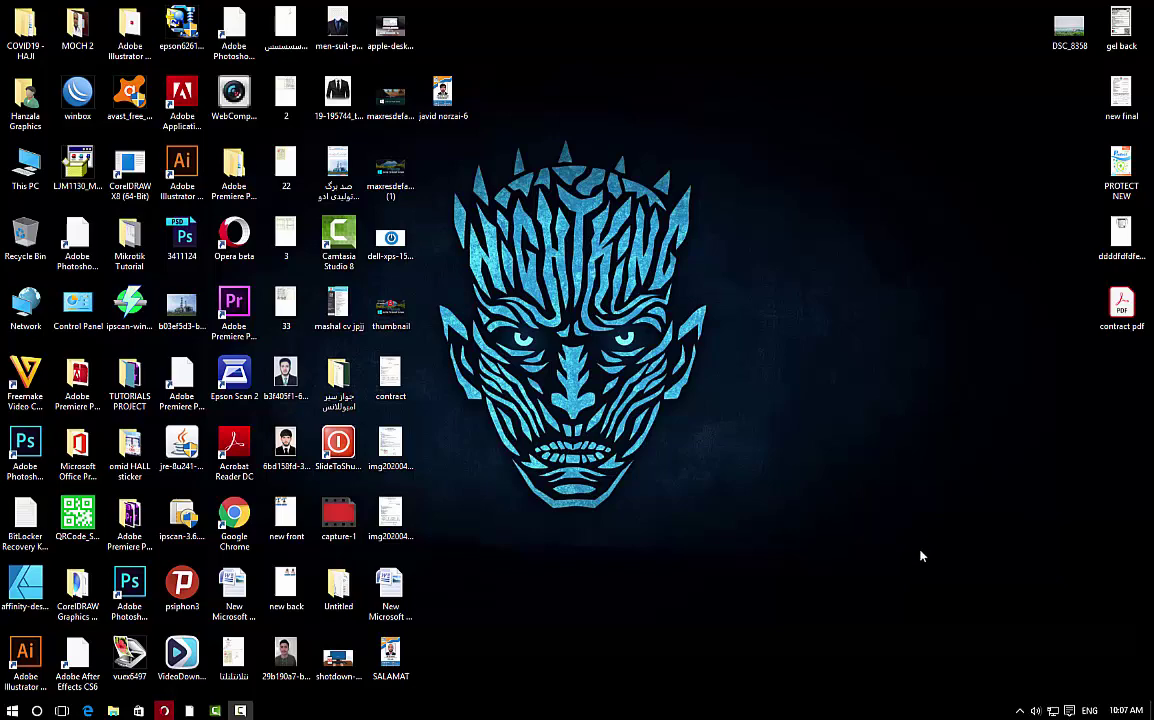
right_click(626, 389)
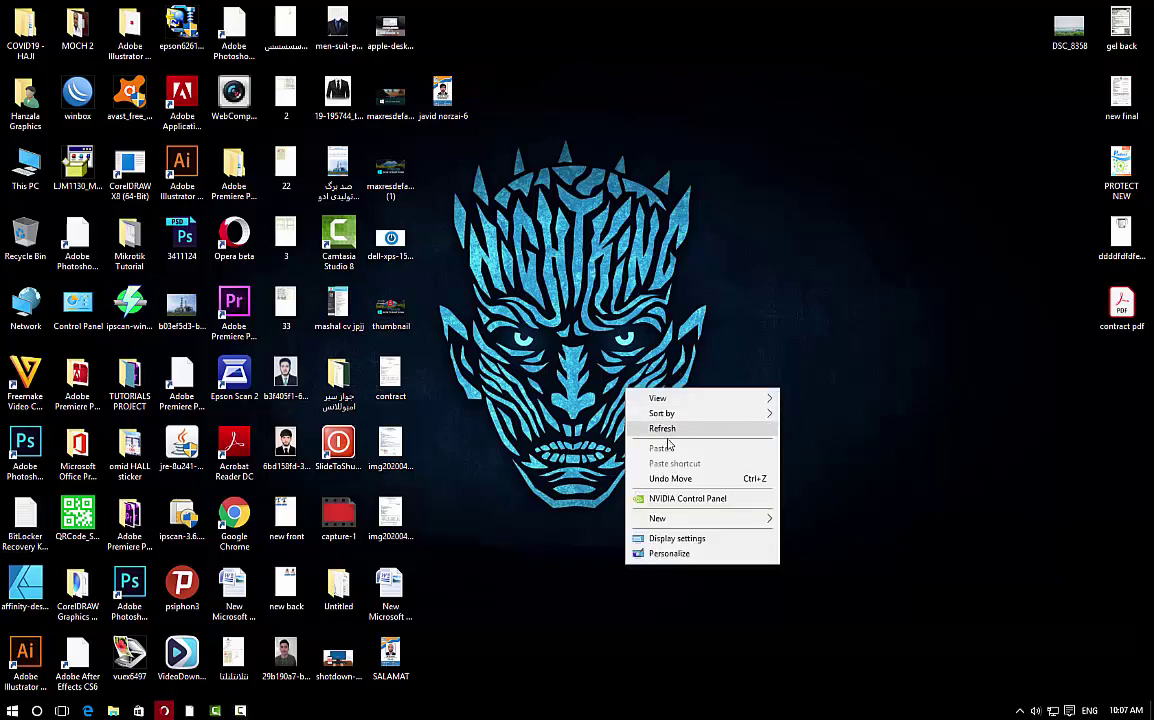
left_click(664, 429)
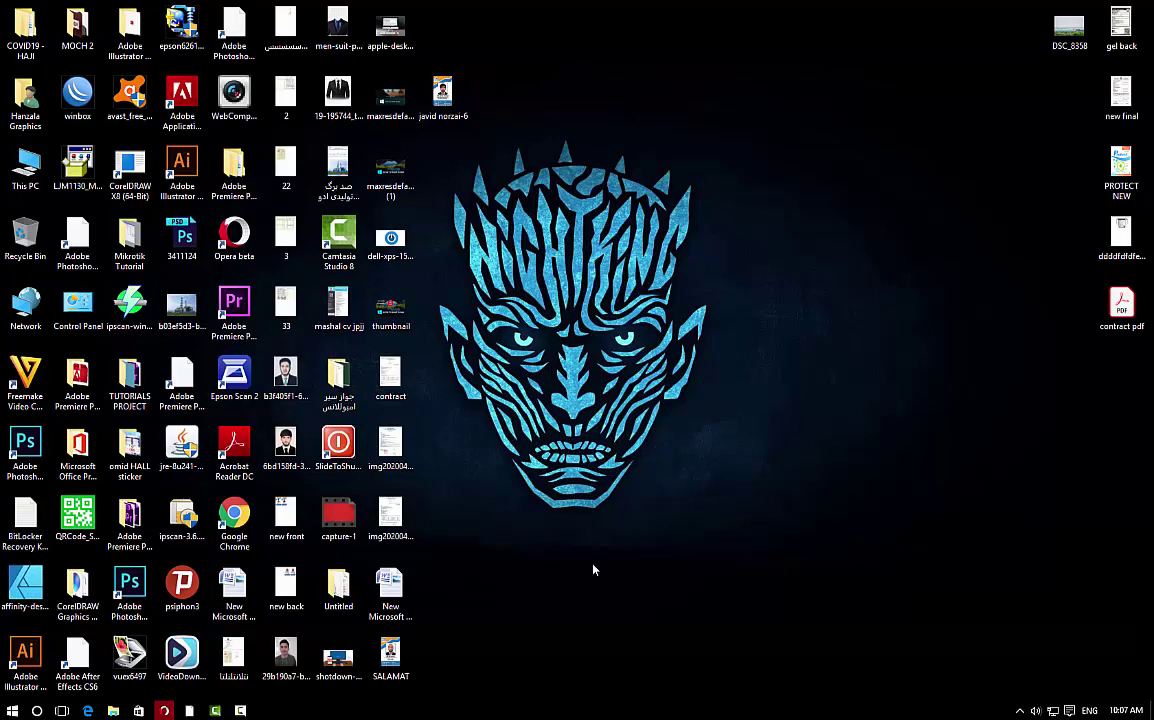
right_click(573, 332)
left_click(604, 370)
Search Windows for "service.msc", open the Services app and move its window toward the middle of the desktop
left_click(38, 710)
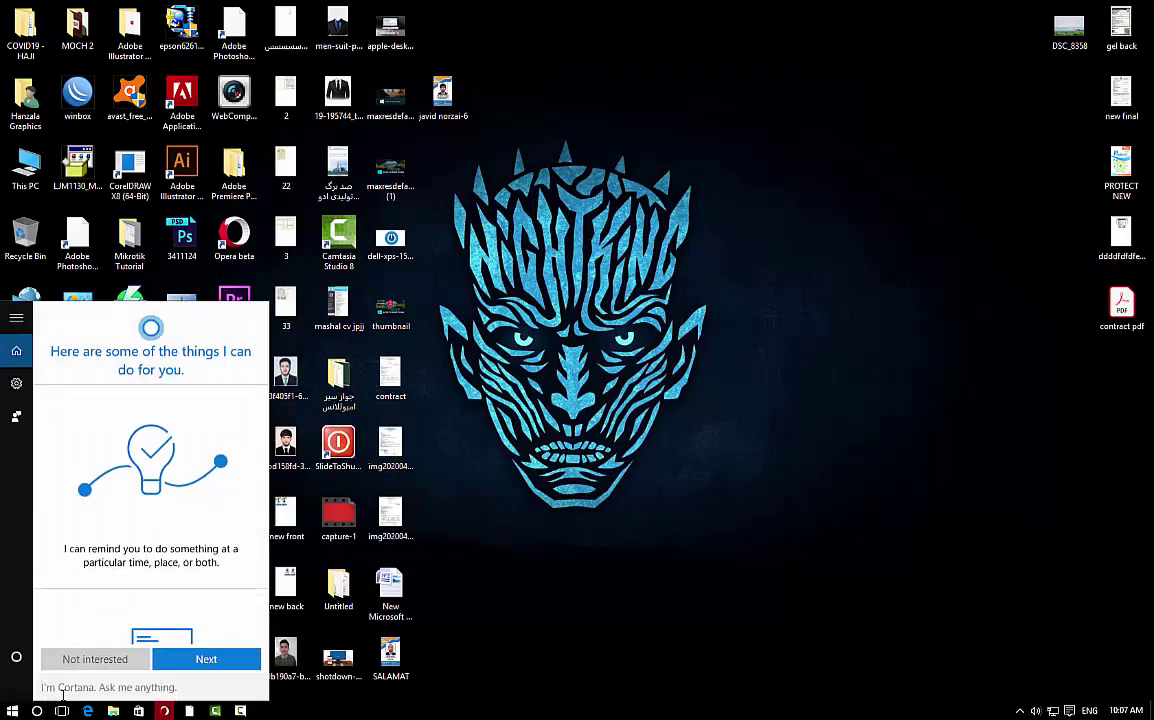
type("s")
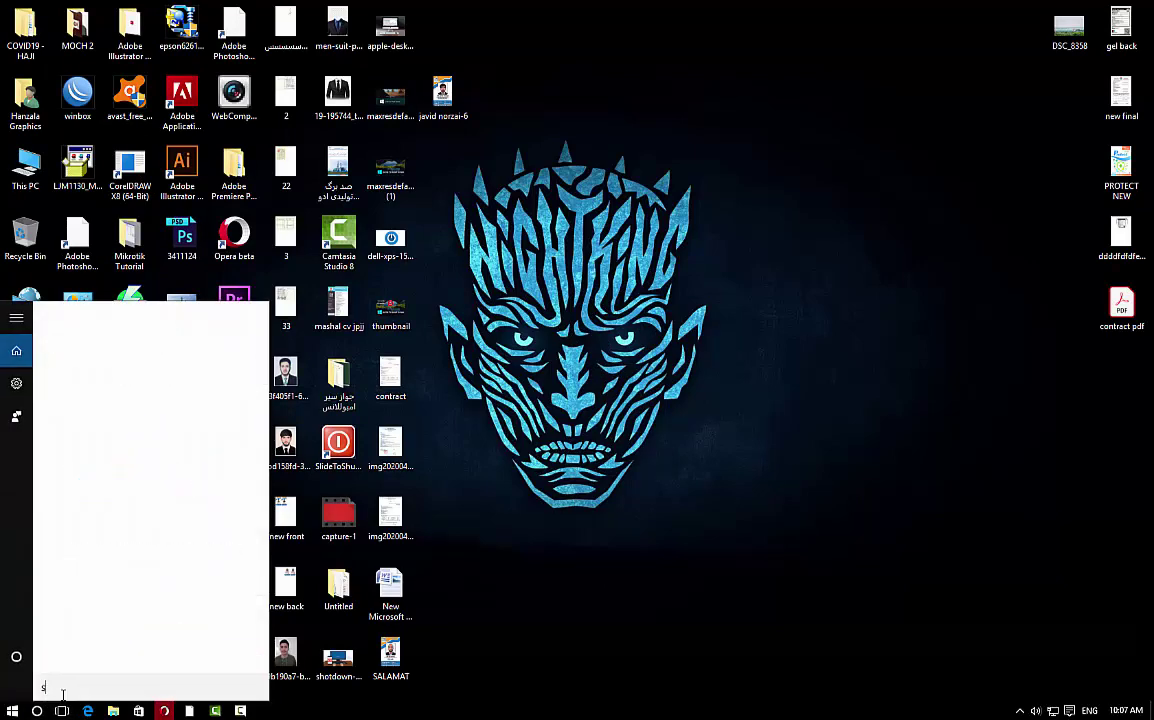
type("ervice")
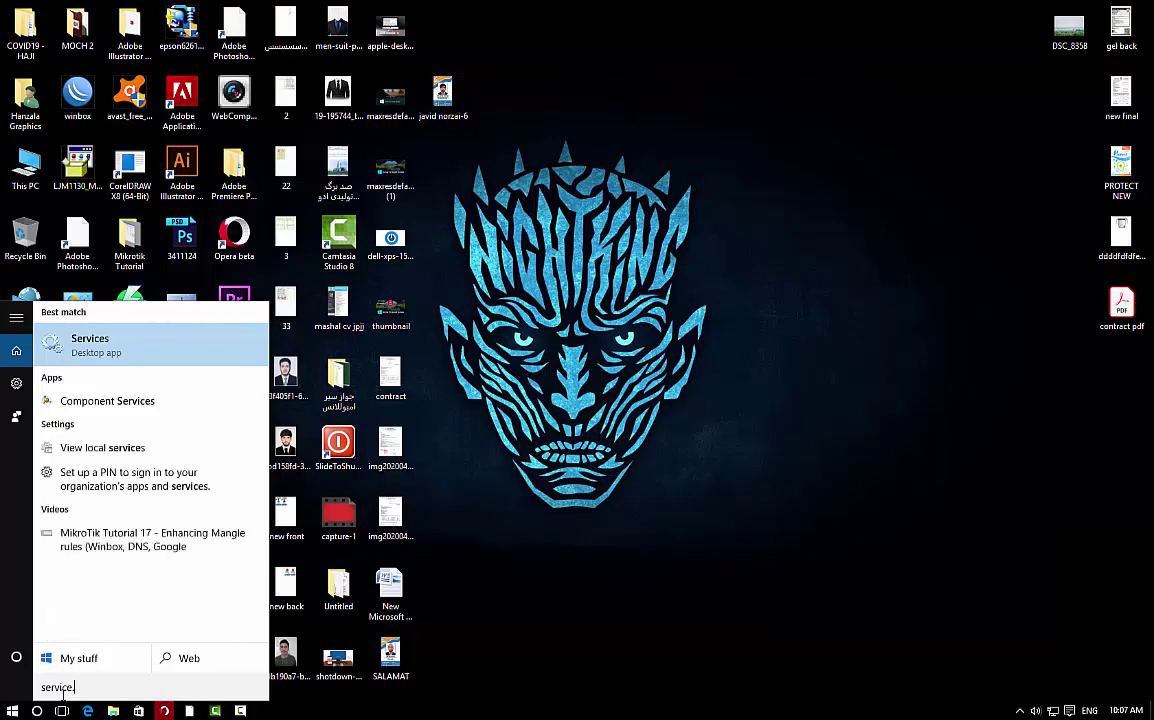
type(".msc")
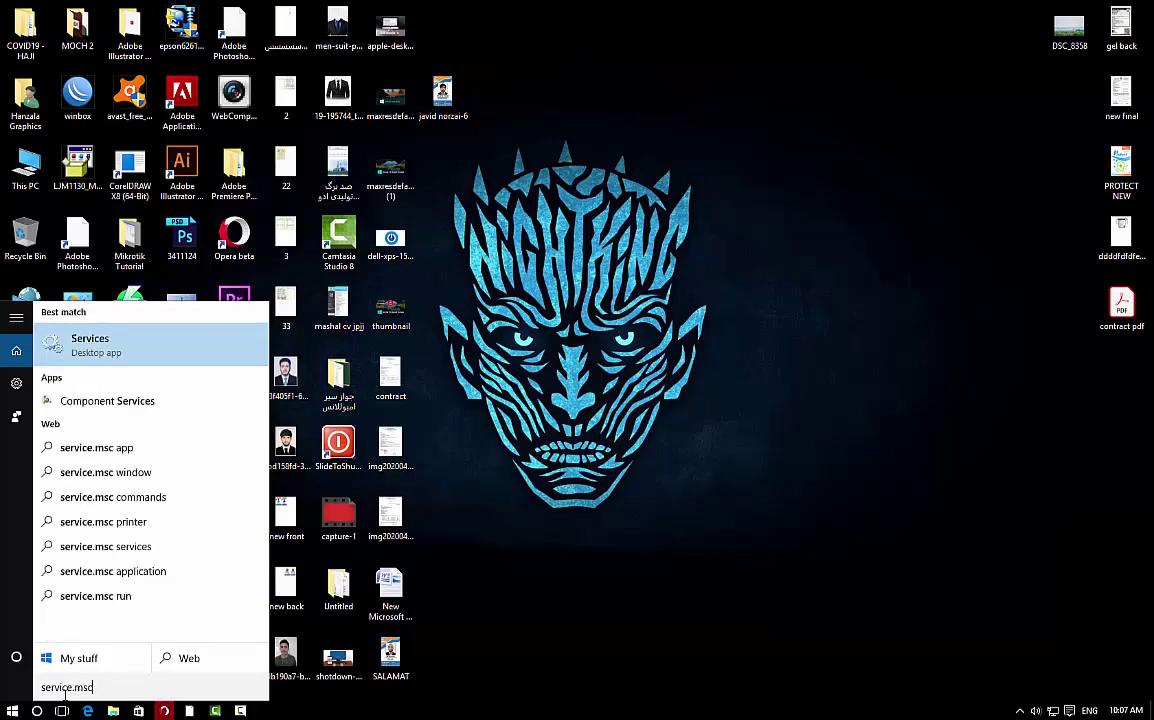
left_click(165, 350)
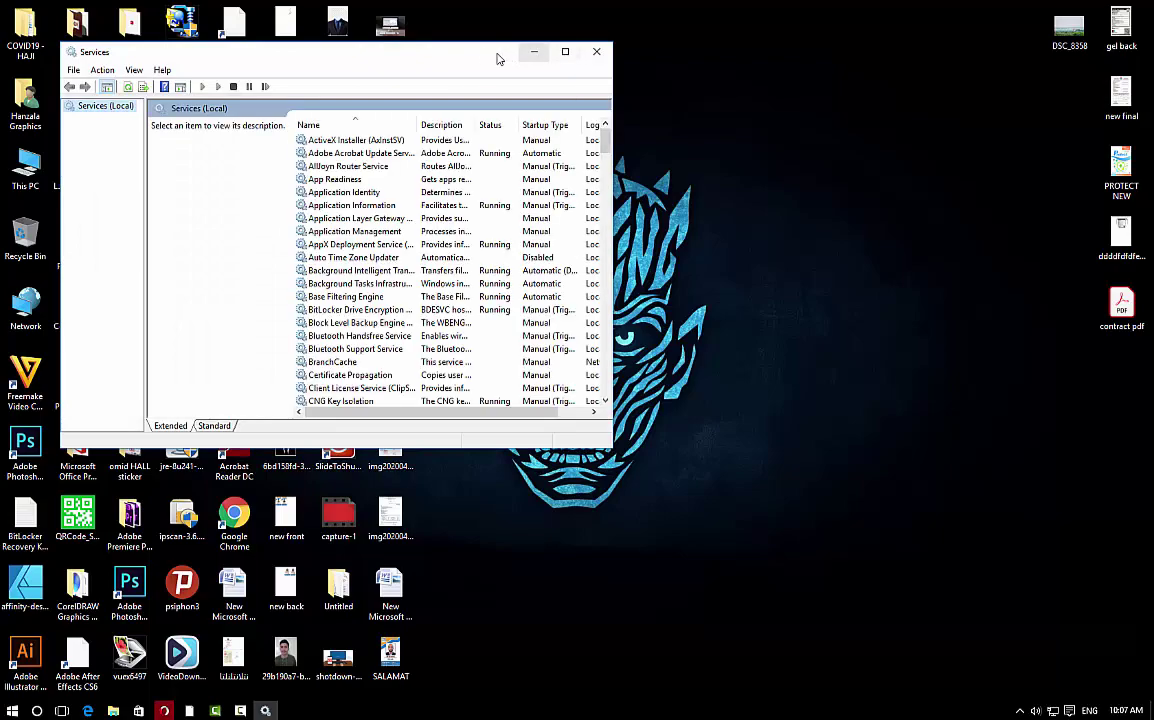
left_click_drag(497, 58, 628, 97)
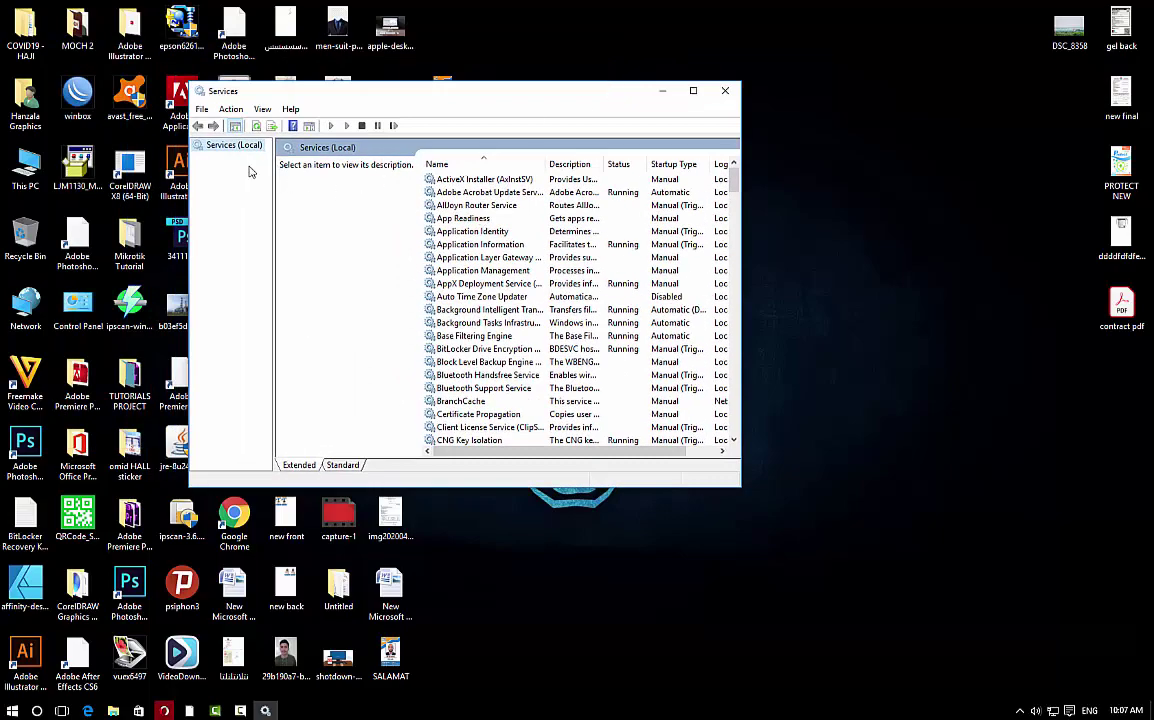
Open the properties of the Windows Update service from the extended services list
left_click(342, 465)
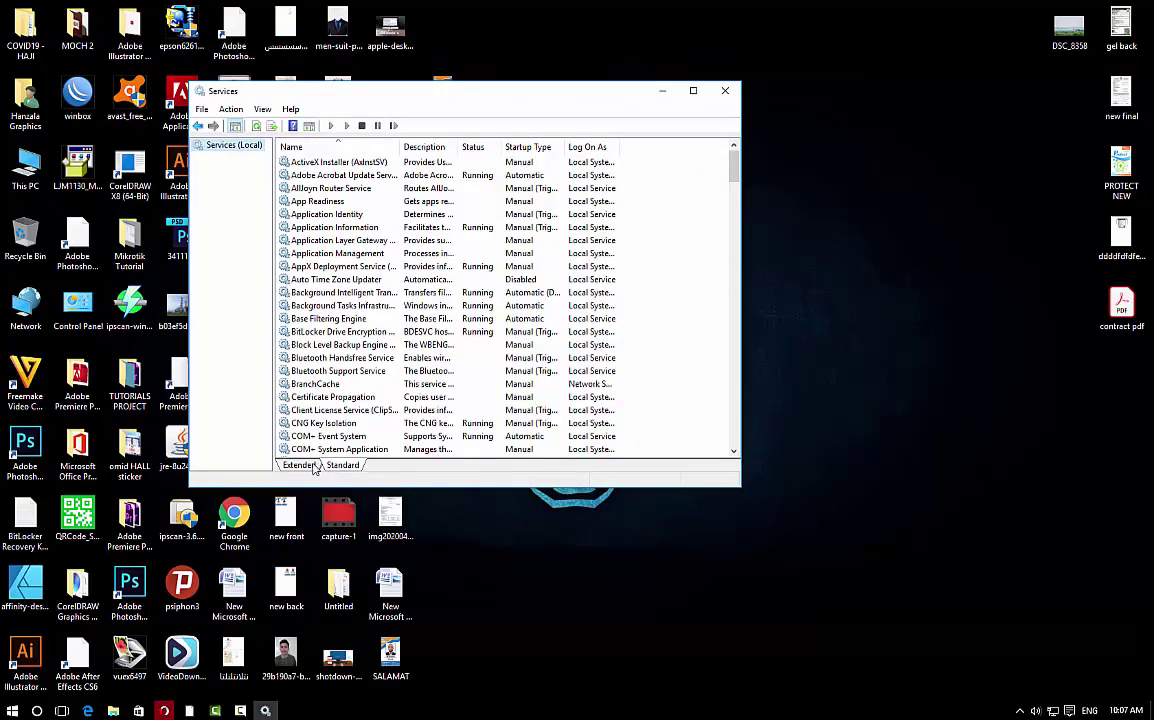
left_click(299, 465)
scroll(550, 208, "down", 20)
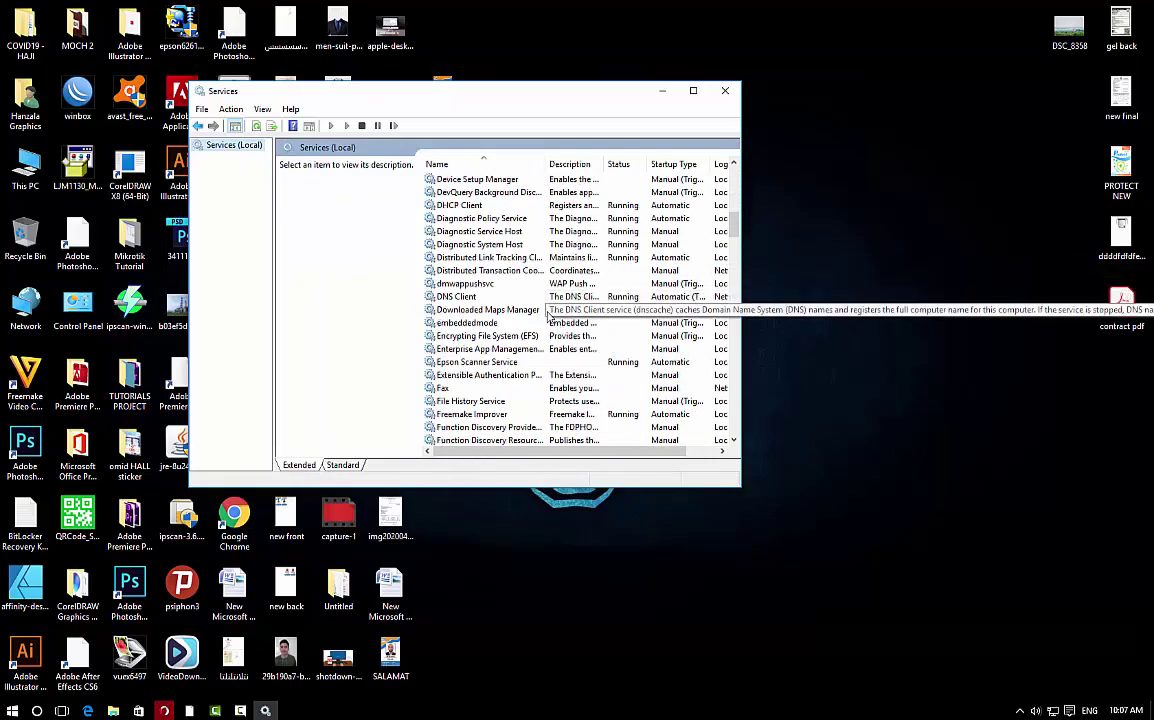
scroll(560, 366, "down", 20)
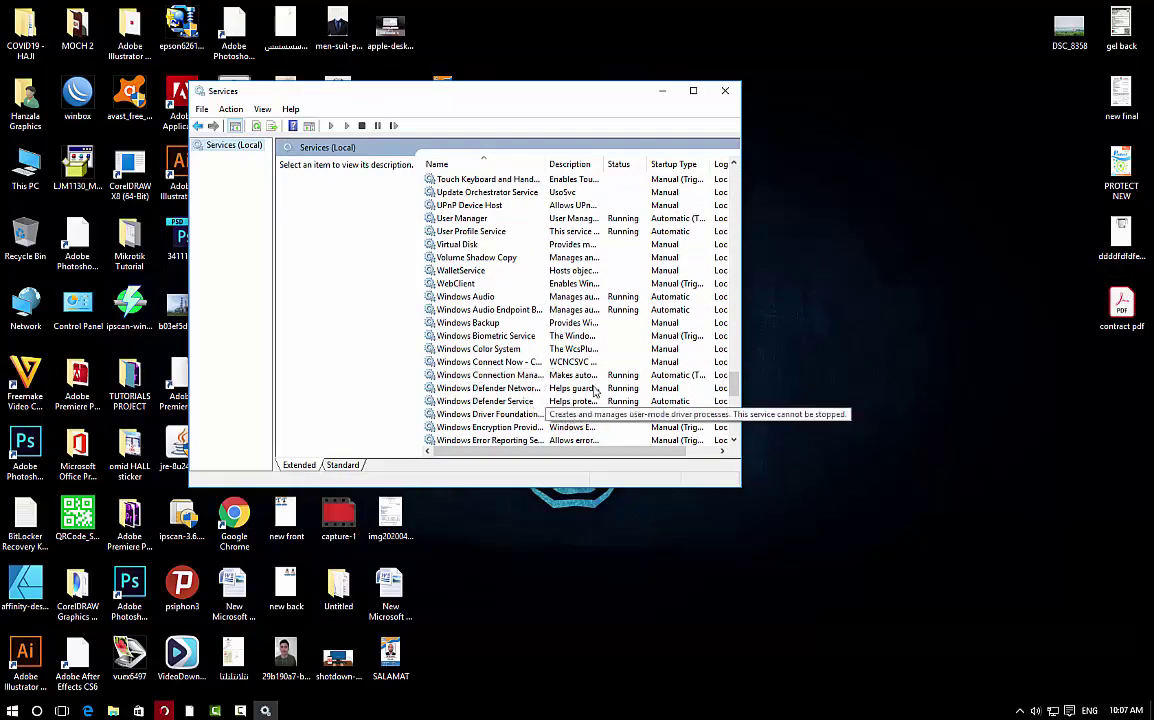
scroll(530, 405, "down", 7)
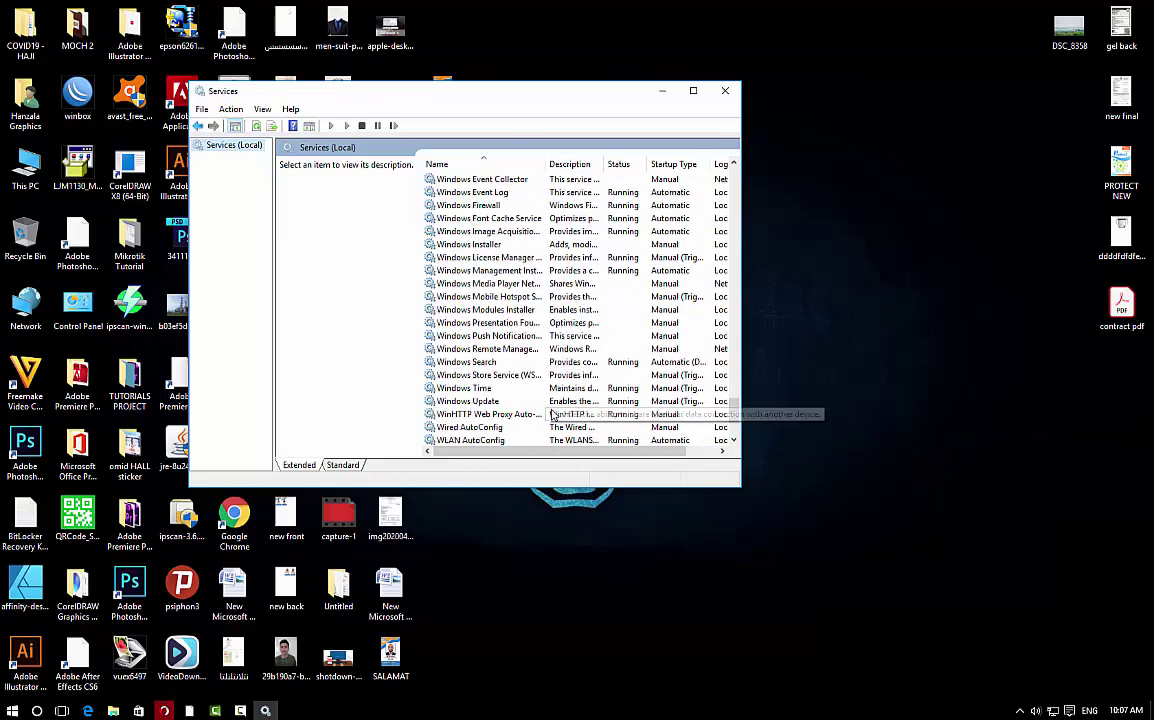
double_click(486, 402)
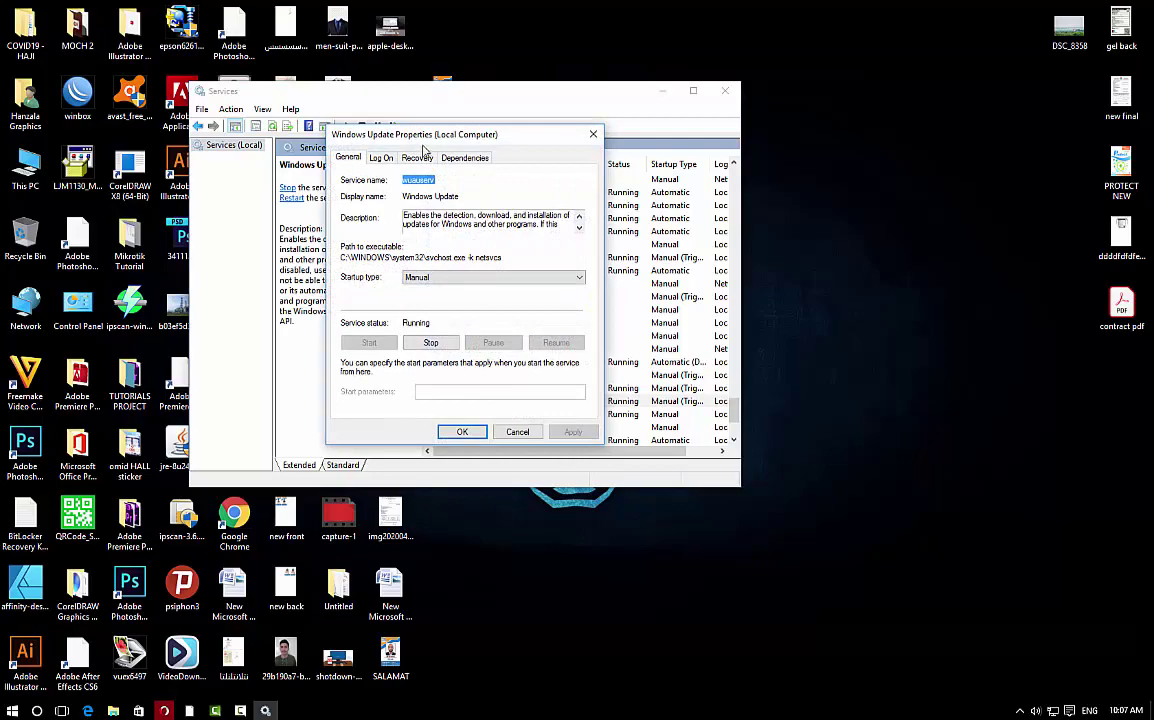
left_click_drag(402, 130, 553, 152)
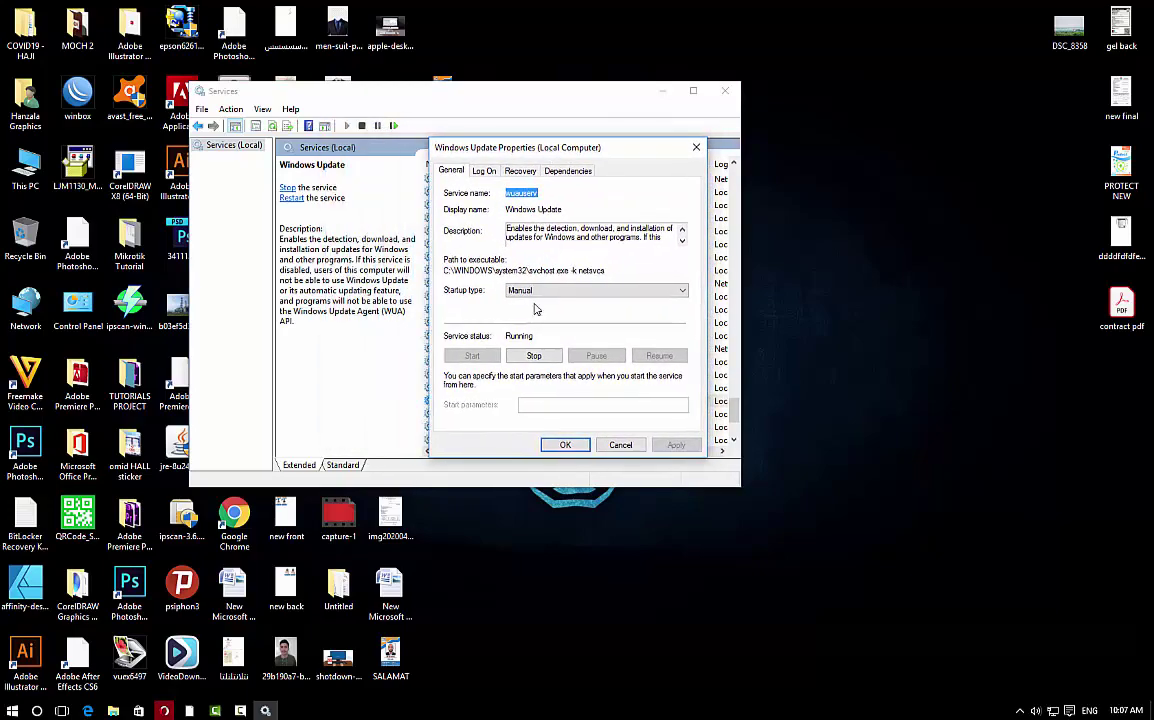
Stop the Windows Update service, apply Disabled as its startup type, and close the properties and Services windows
left_click(531, 357)
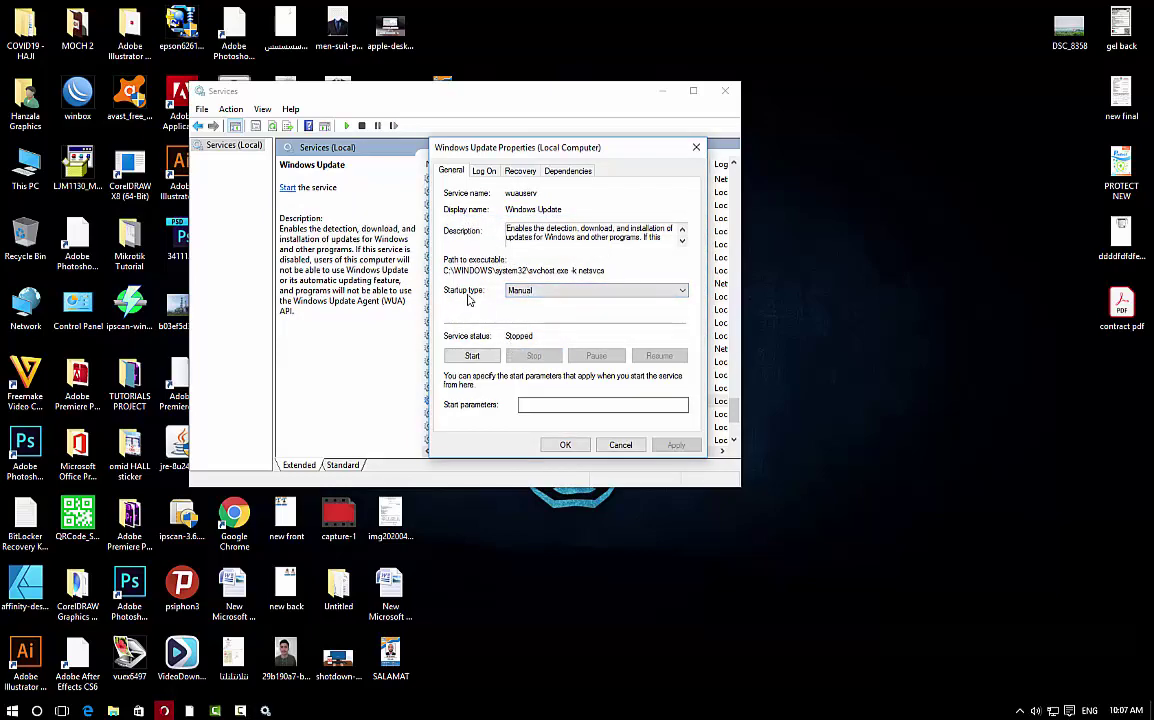
left_click(600, 291)
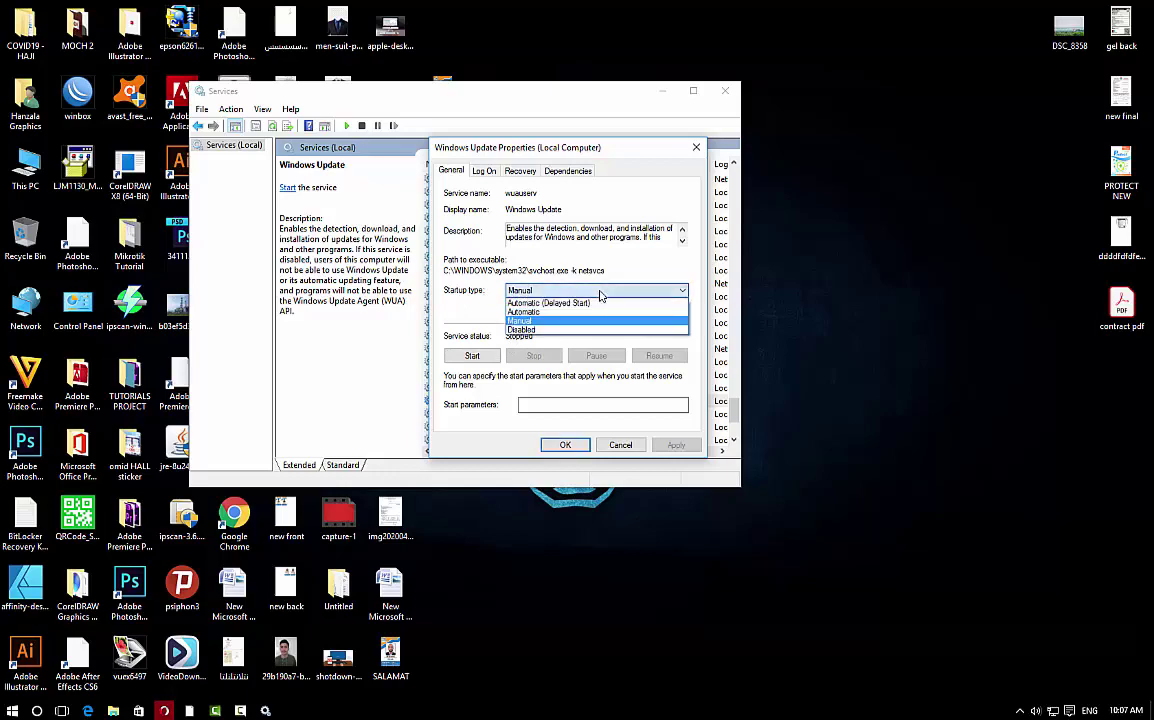
left_click(540, 329)
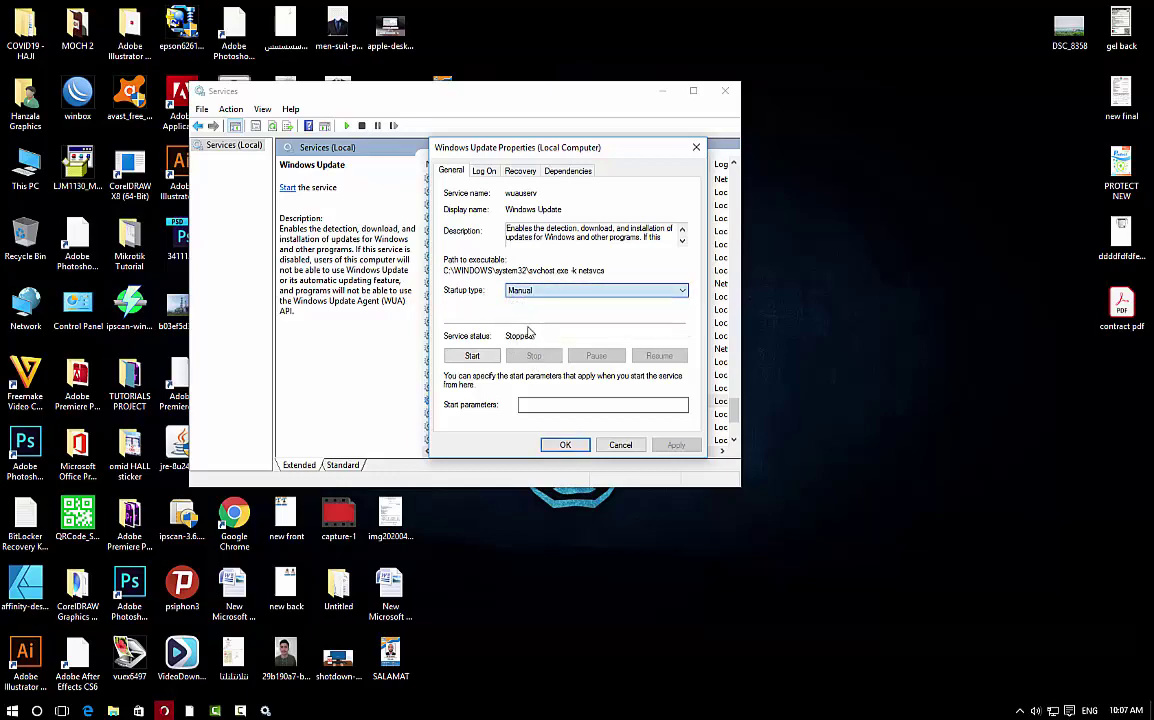
left_click(520, 290)
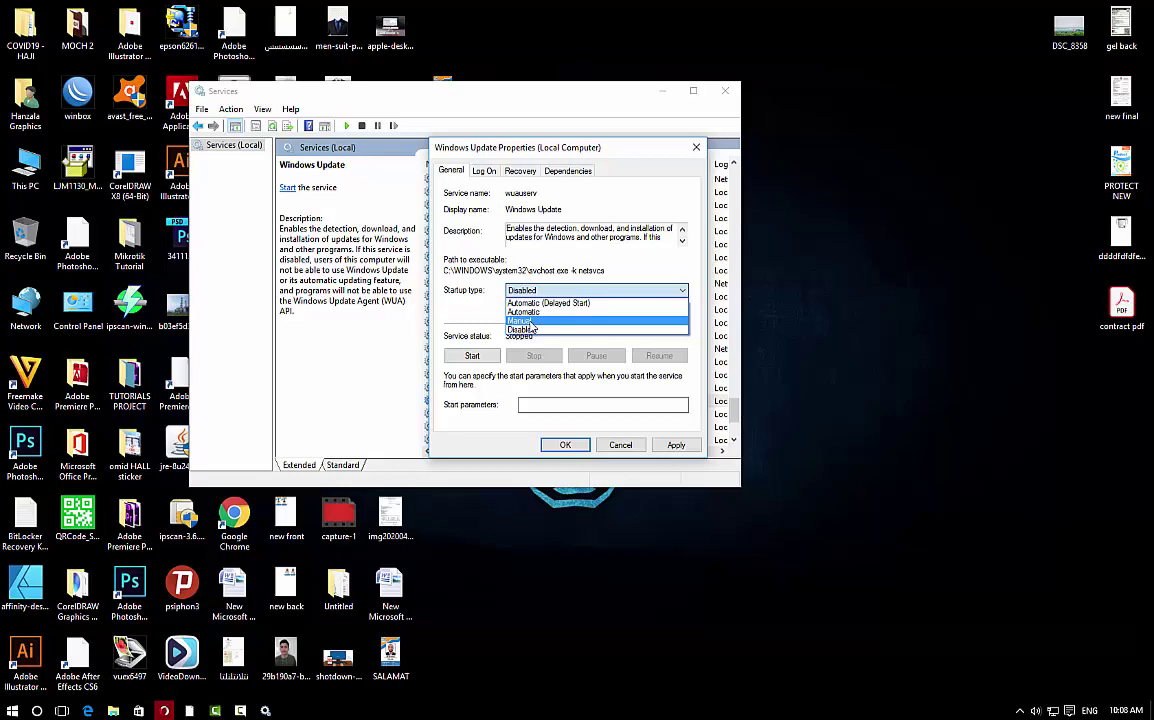
left_click(531, 327)
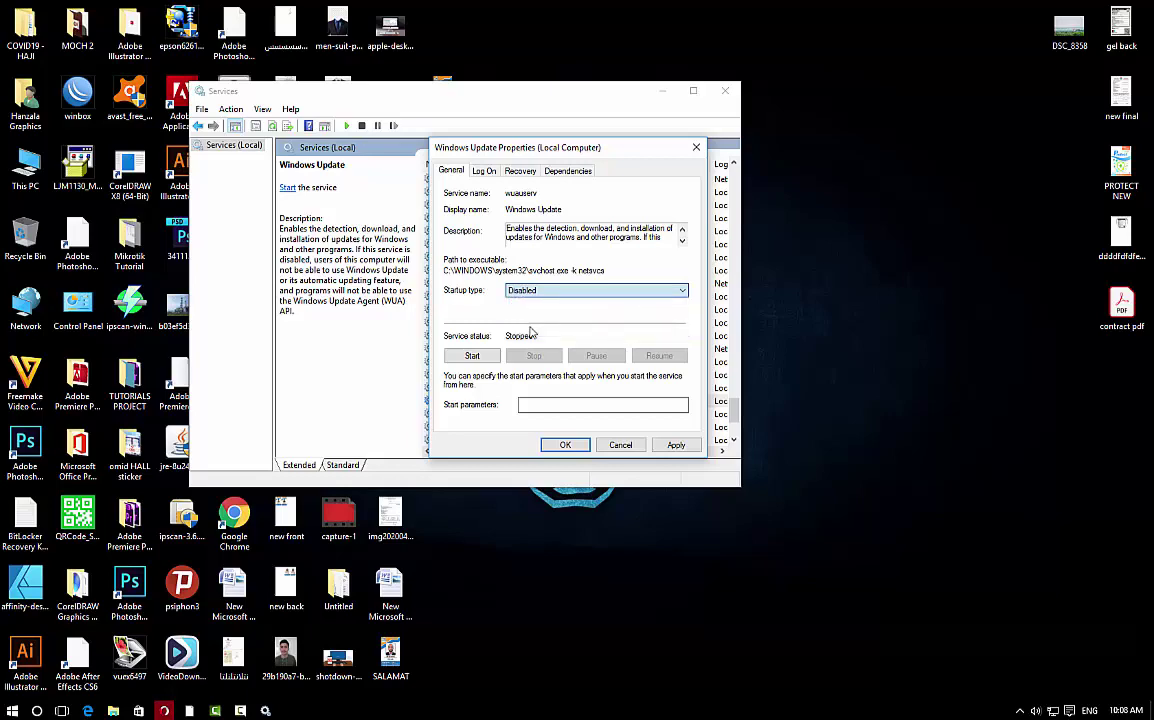
left_click(676, 445)
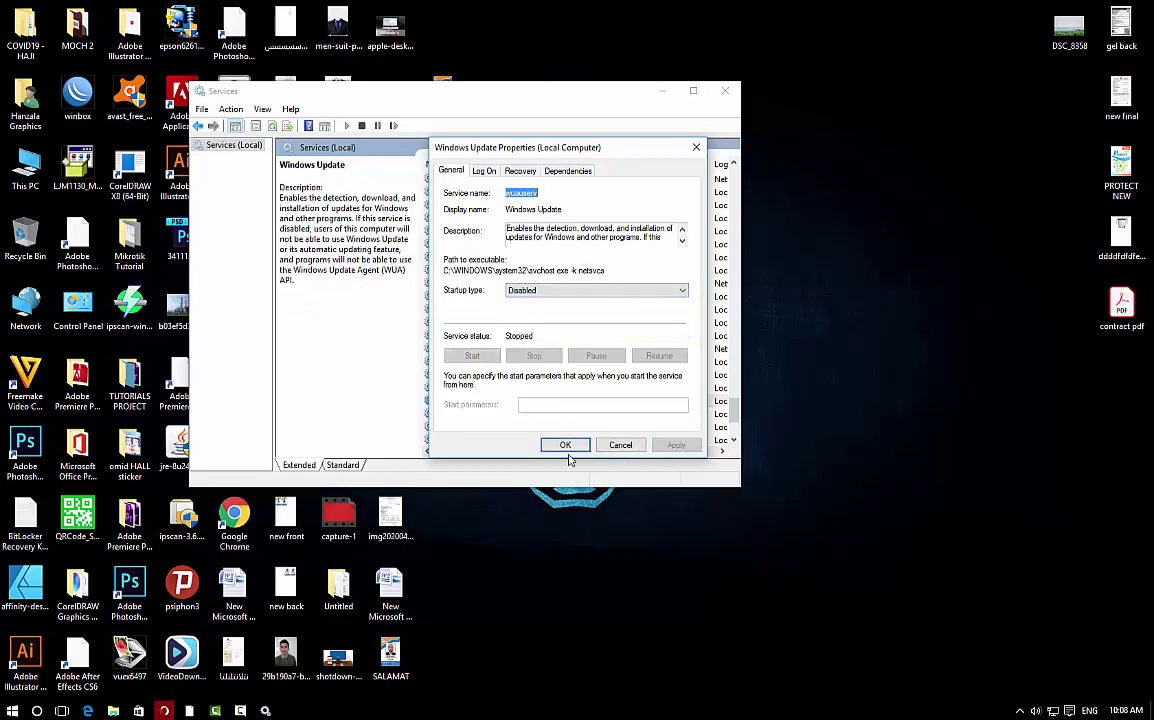
left_click(565, 445)
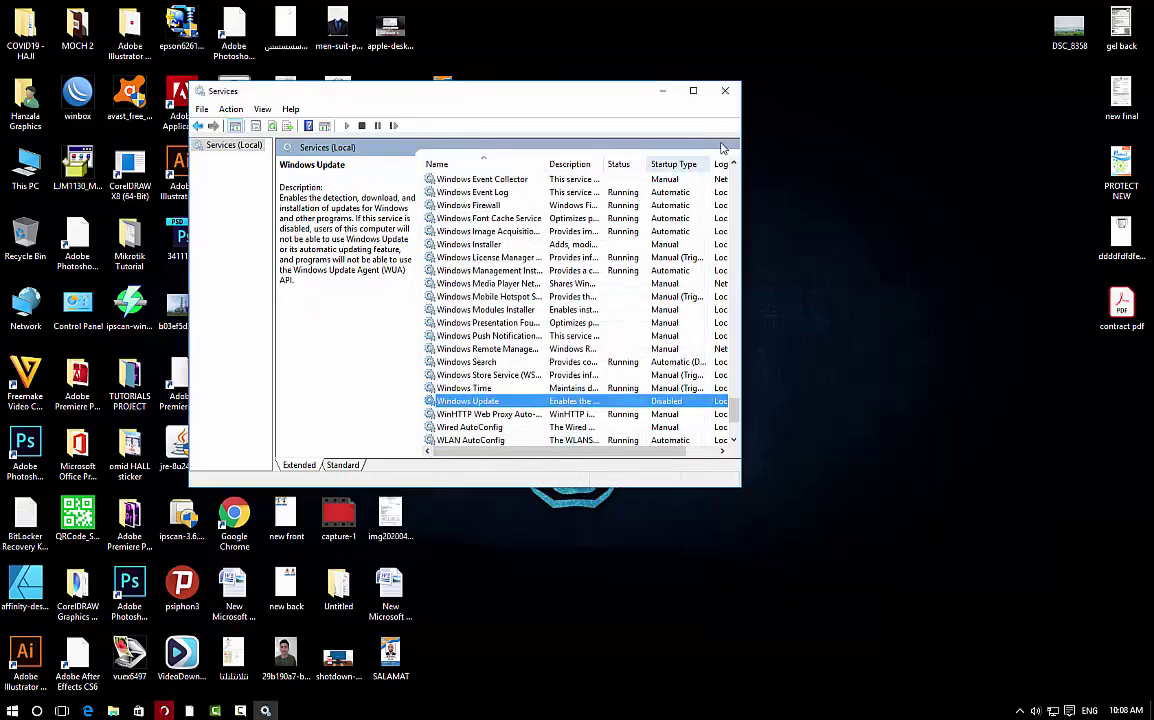
left_click(726, 91)
right_click(646, 416)
left_click(658, 456)
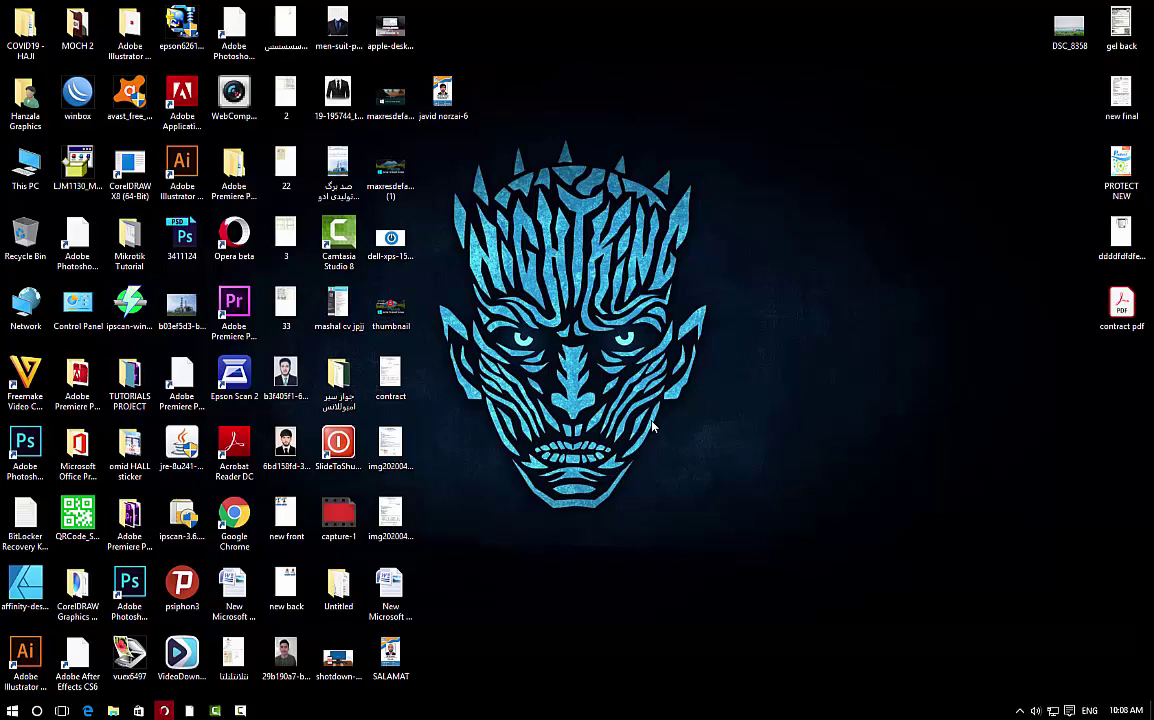
Search Windows for "gpedit.msc" and open the Local Group Policy Editor
left_click(36, 710)
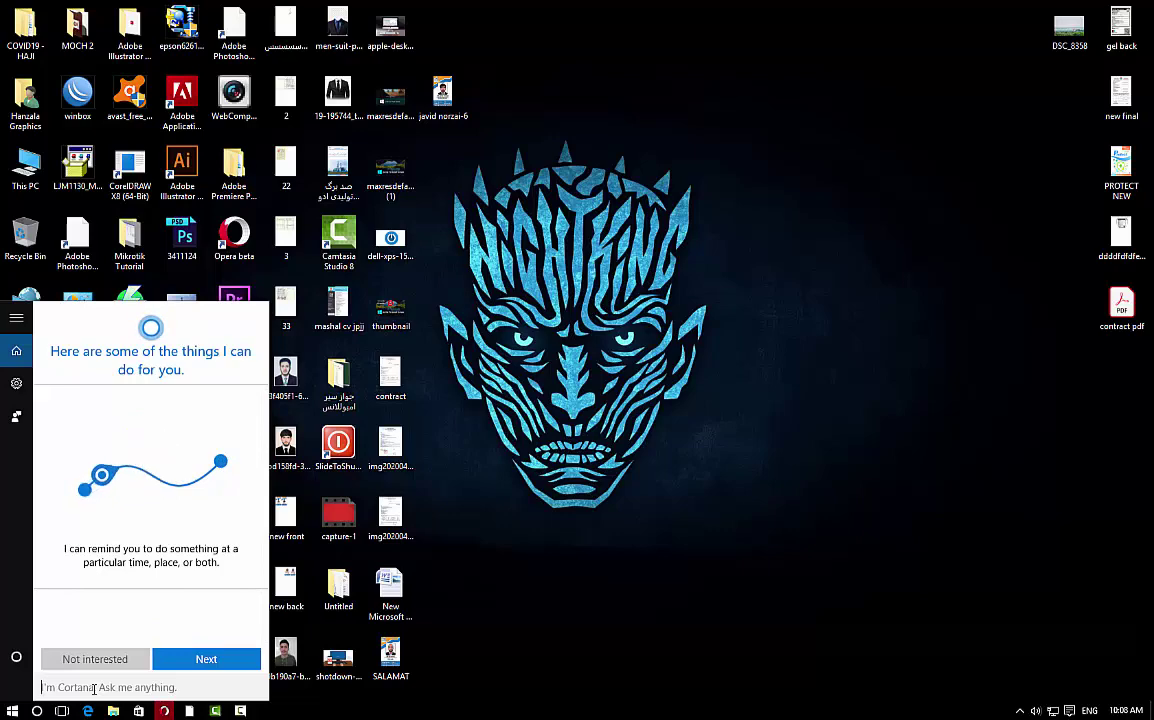
type("g")
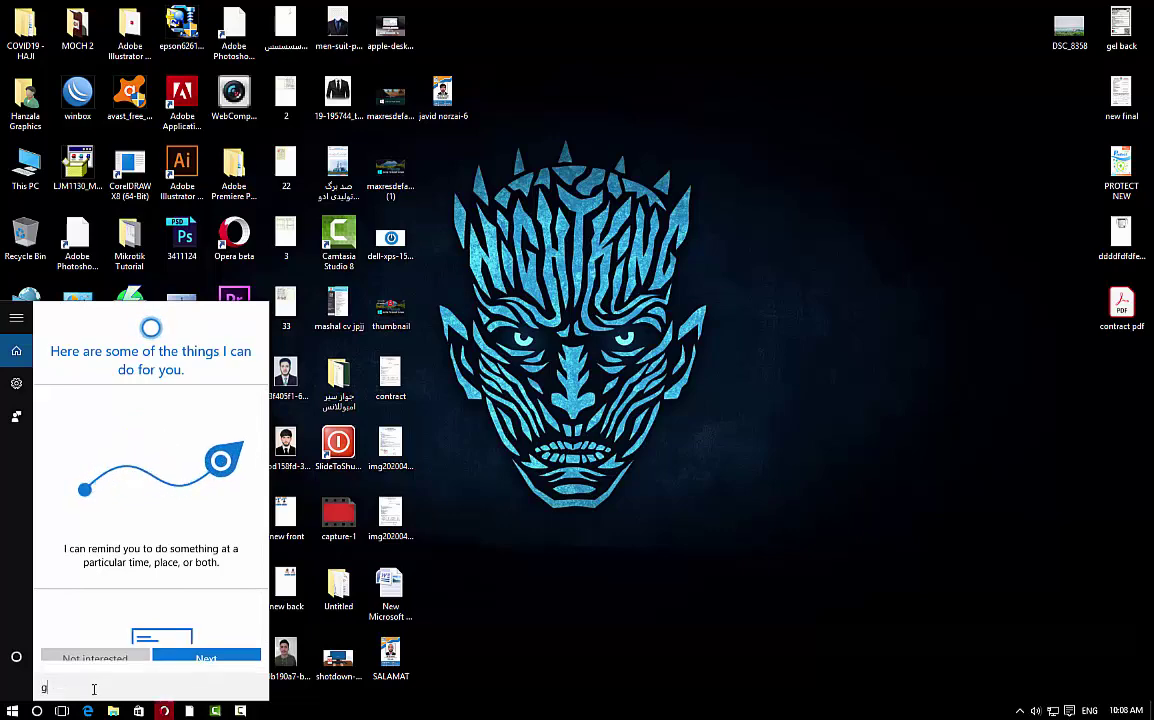
type("pedi")
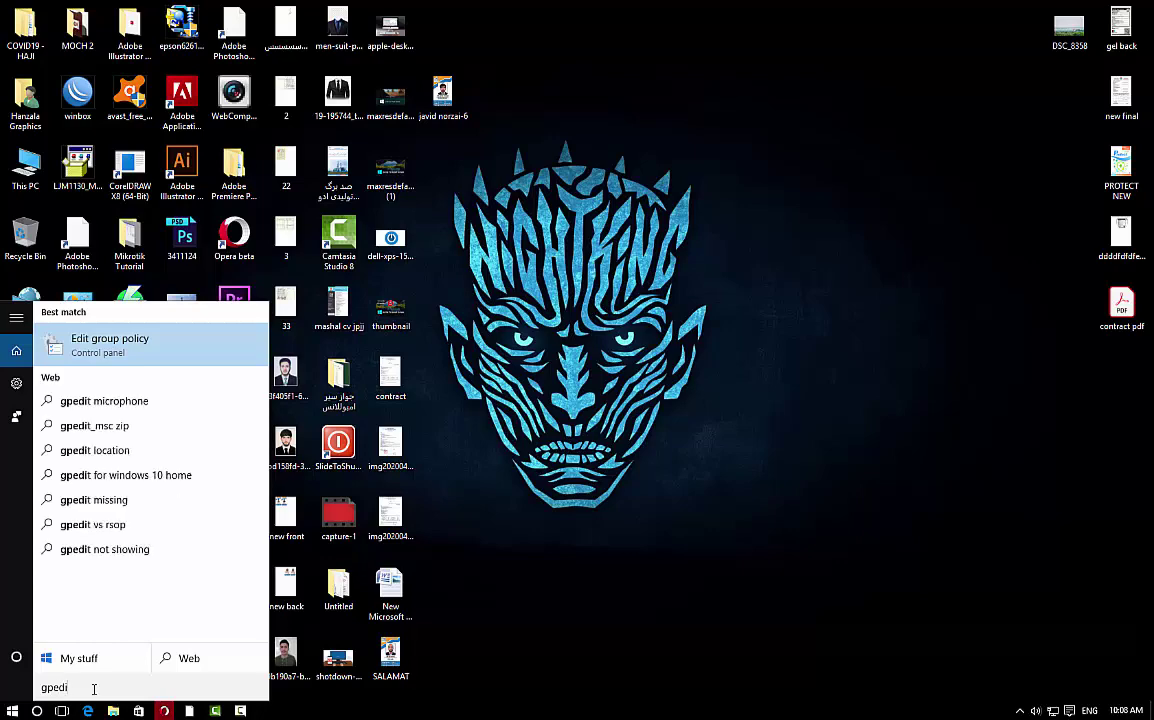
type("t.")
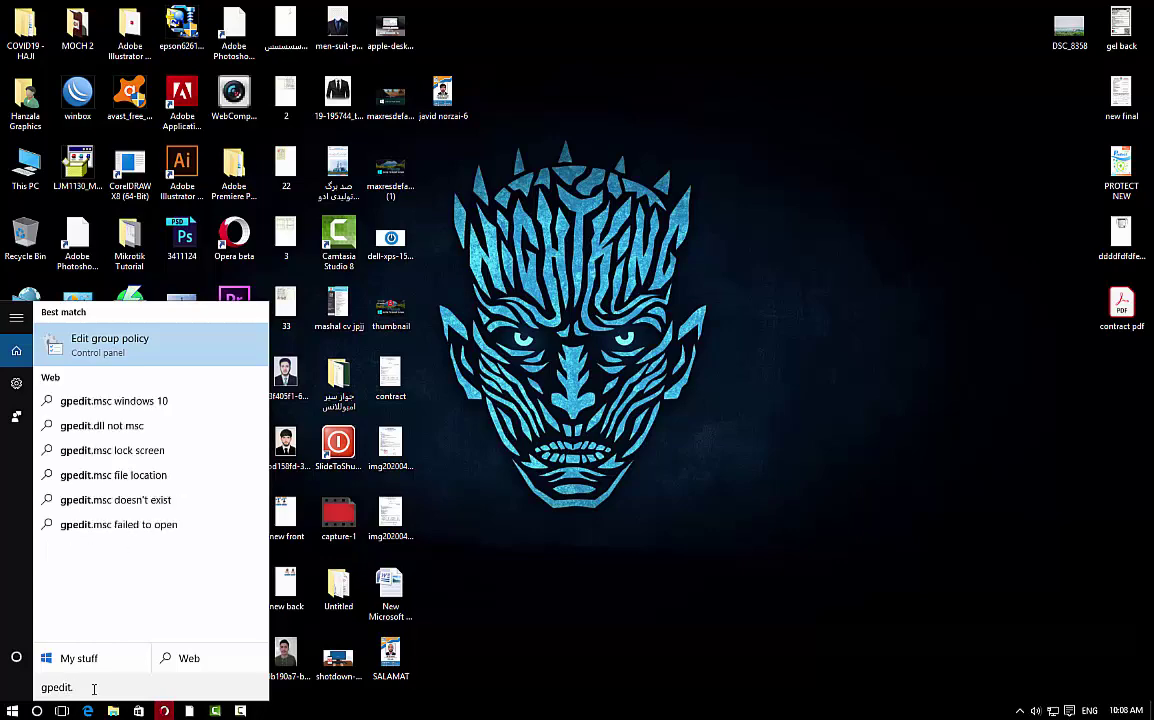
type("msc")
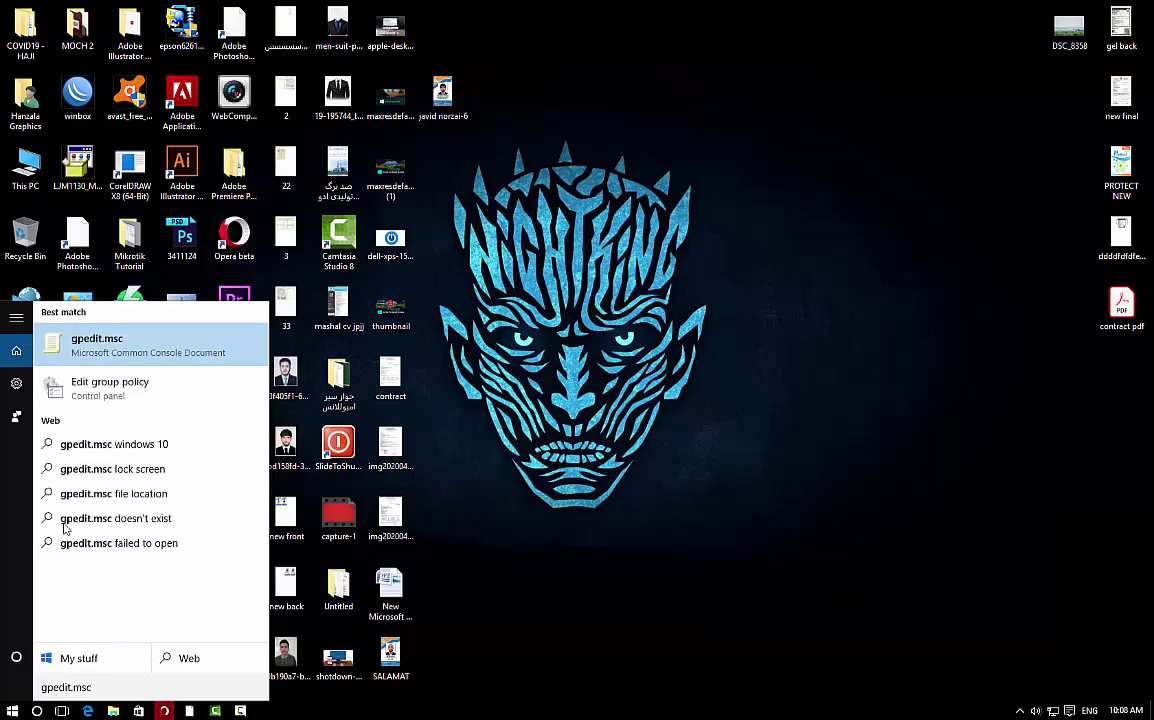
key("Return")
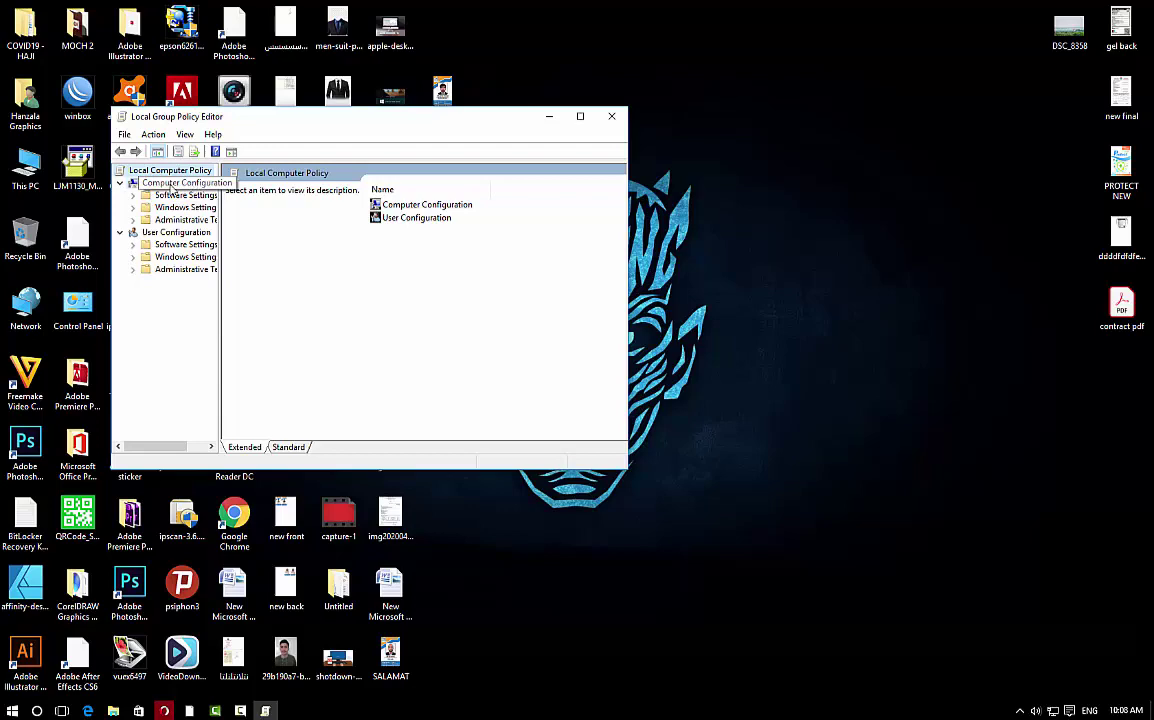
Show Administrative Templates under Computer Configuration, with the editor maximized and the tree pane widened to fit the folder names
left_click(172, 185)
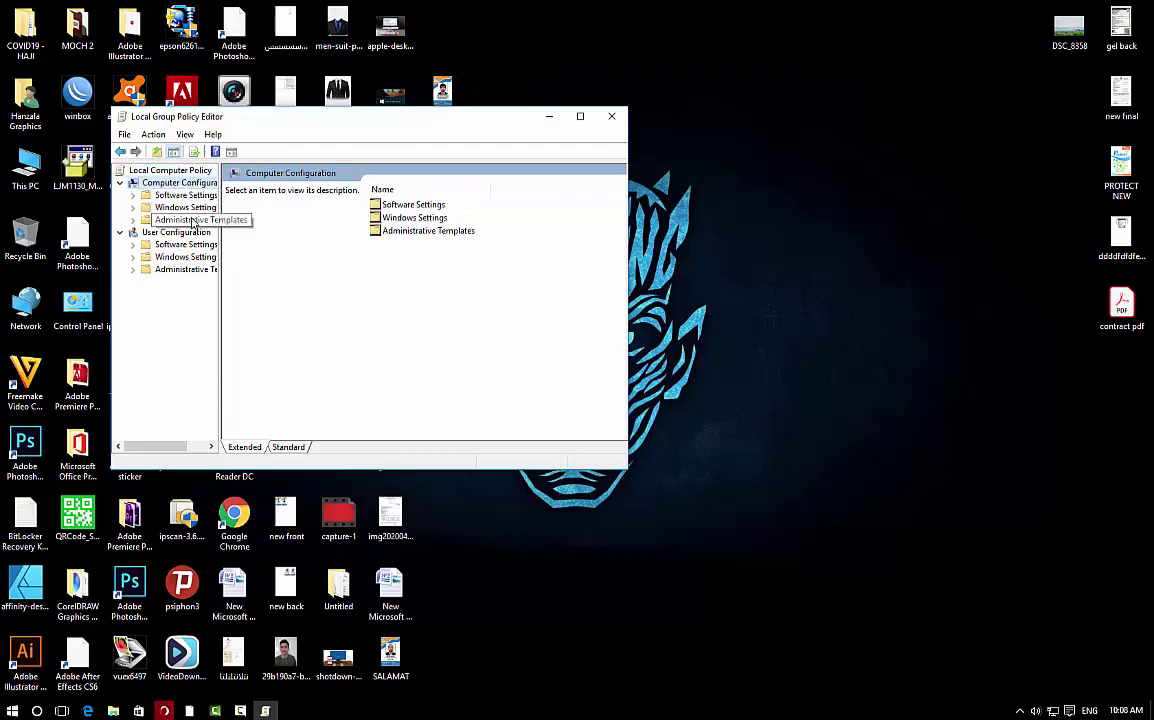
left_click(194, 220)
left_click(580, 117)
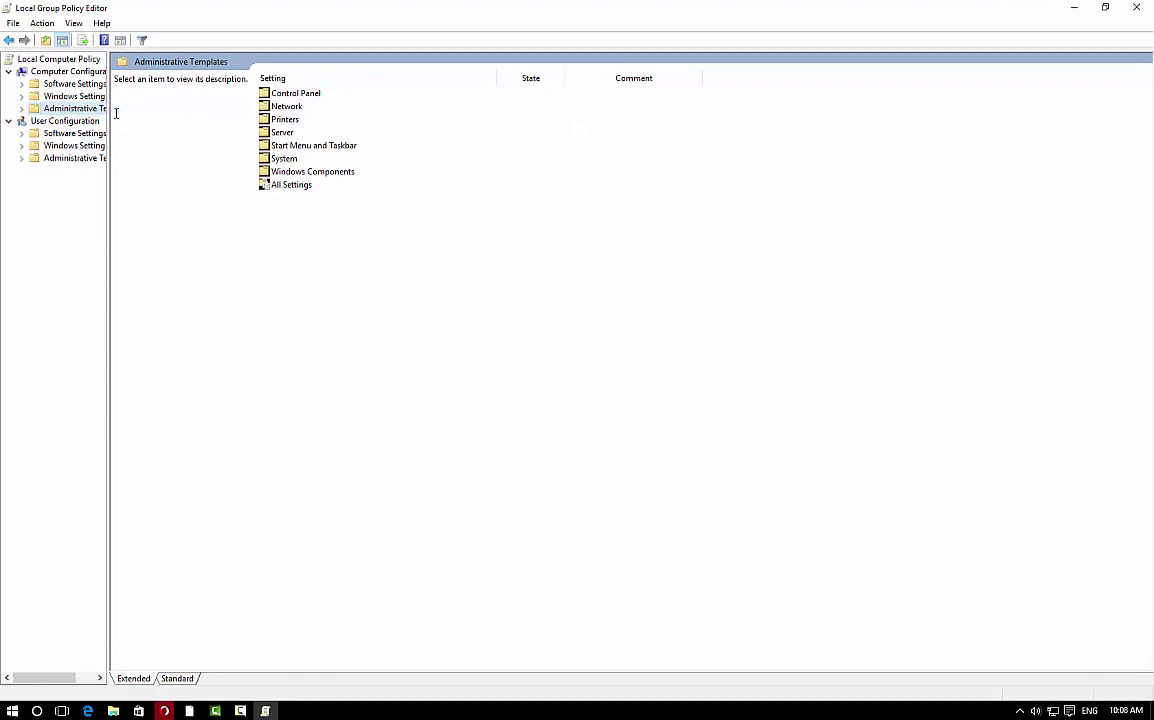
left_click_drag(108, 116, 168, 118)
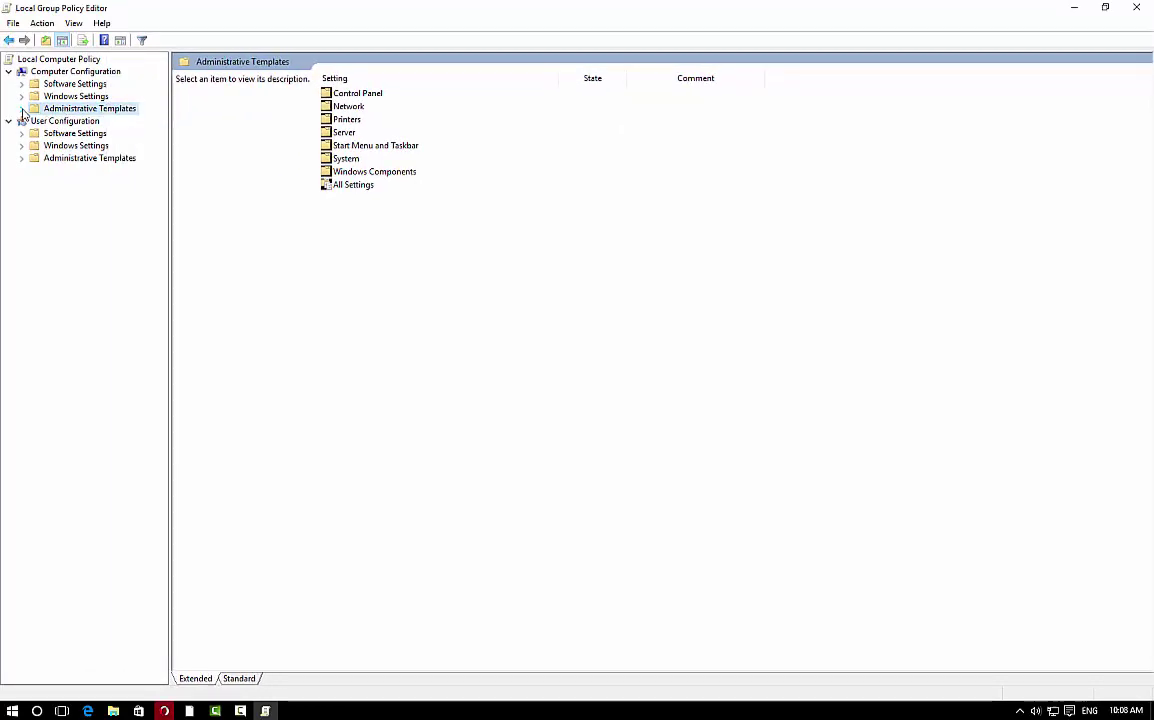
Display the Windows Update policy settings found in Windows Components under Computer Configuration's Administrative Templates
left_click(22, 109)
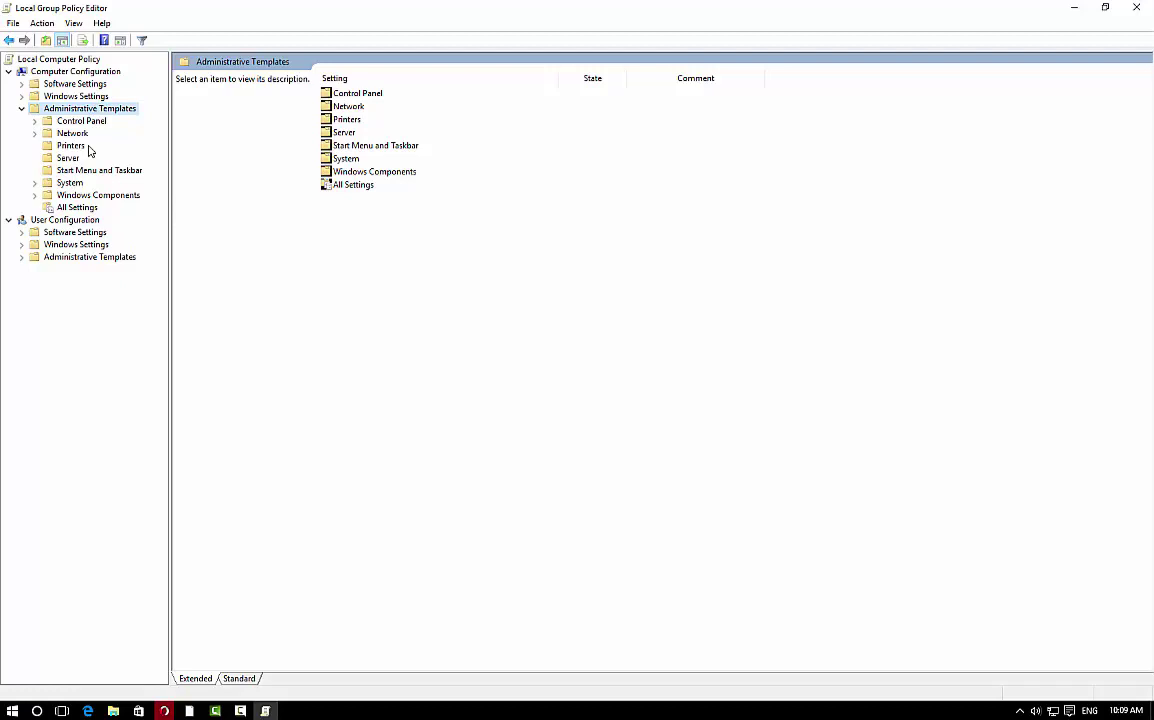
left_click(34, 195)
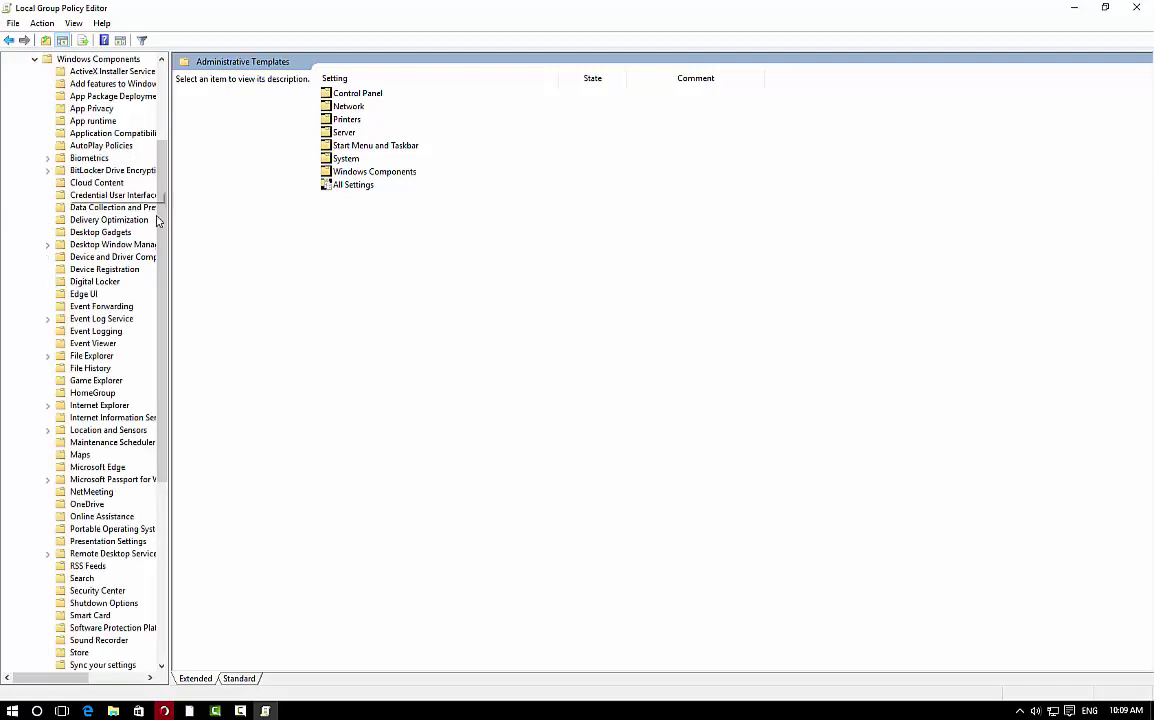
scroll(167, 221, "down", 1)
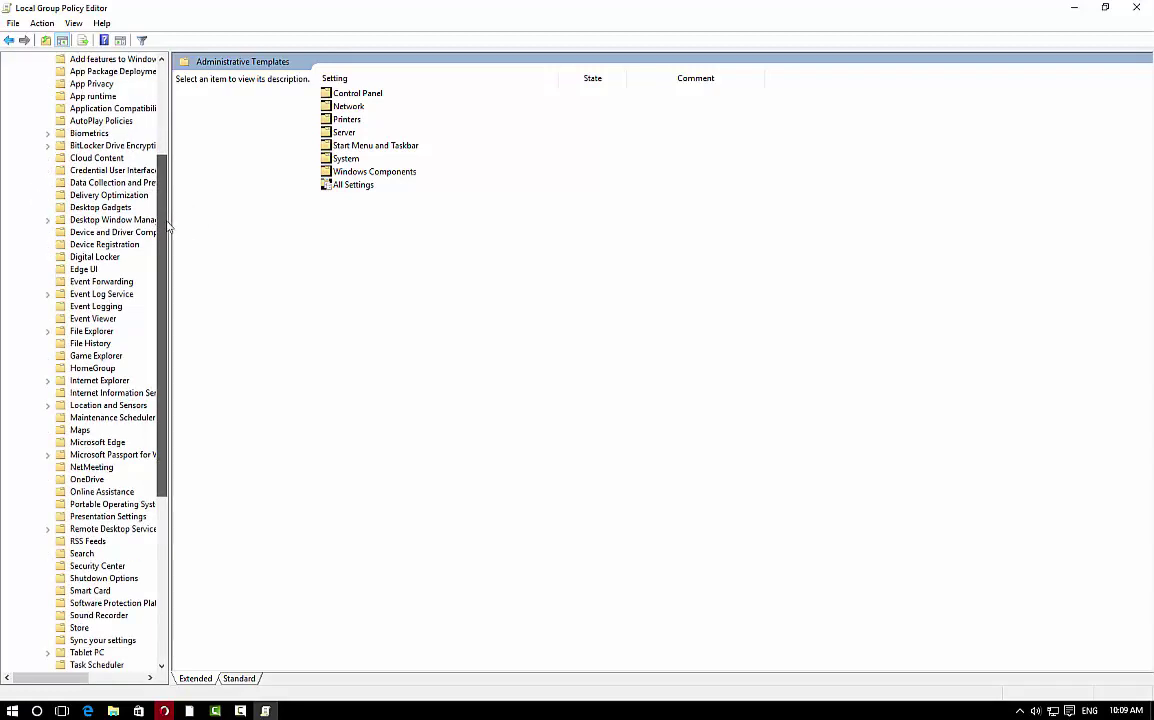
left_click_drag(168, 226, 147, 336)
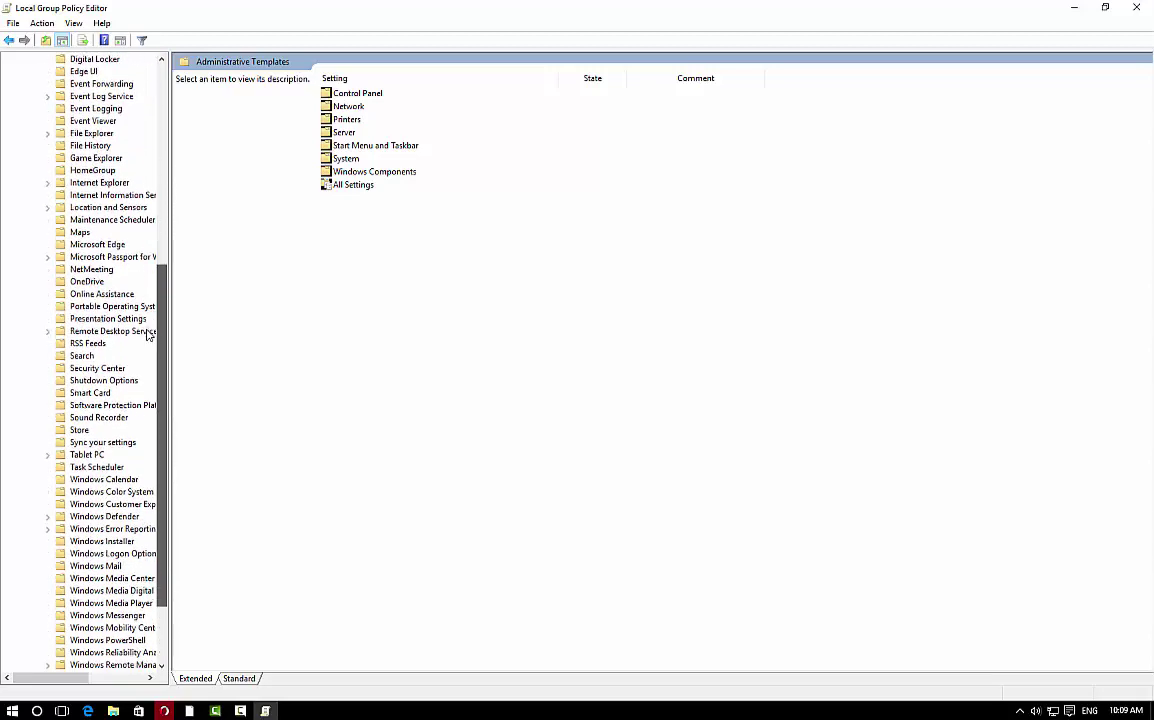
scroll(147, 336, "down", 2)
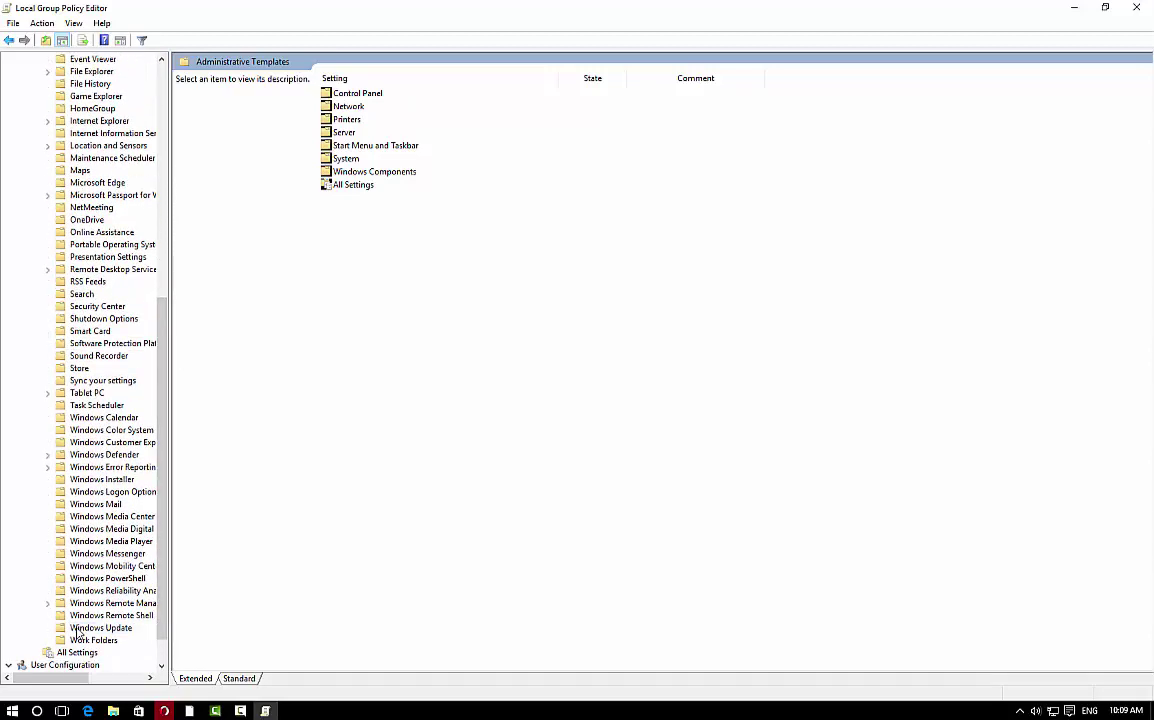
left_click(78, 628)
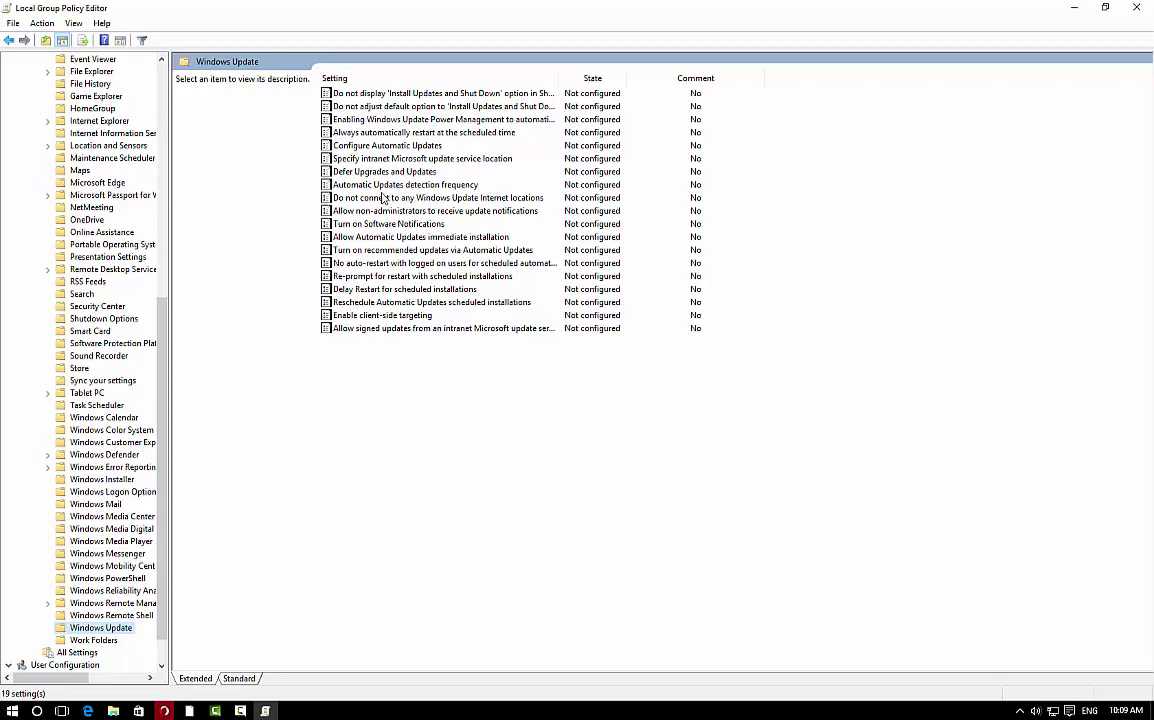
Set the Configure Automatic Updates policy to Disabled, apply it, and close the policy dialog and the Local Group Policy Editor
left_click(368, 146)
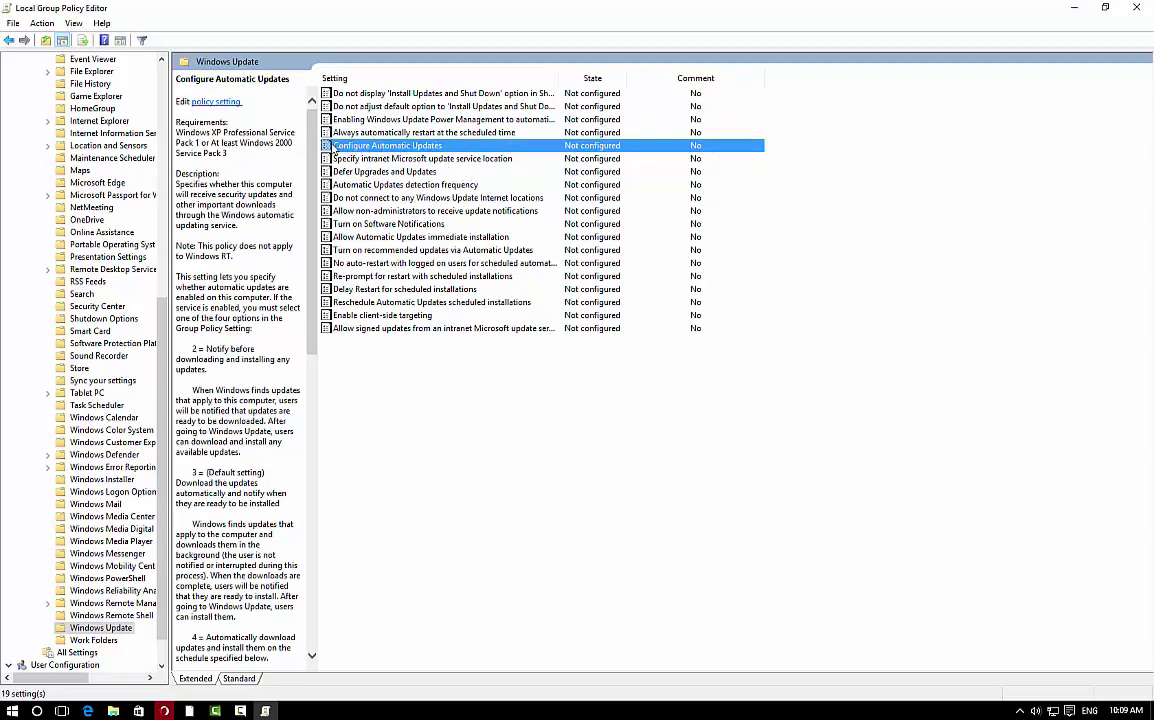
double_click(657, 147)
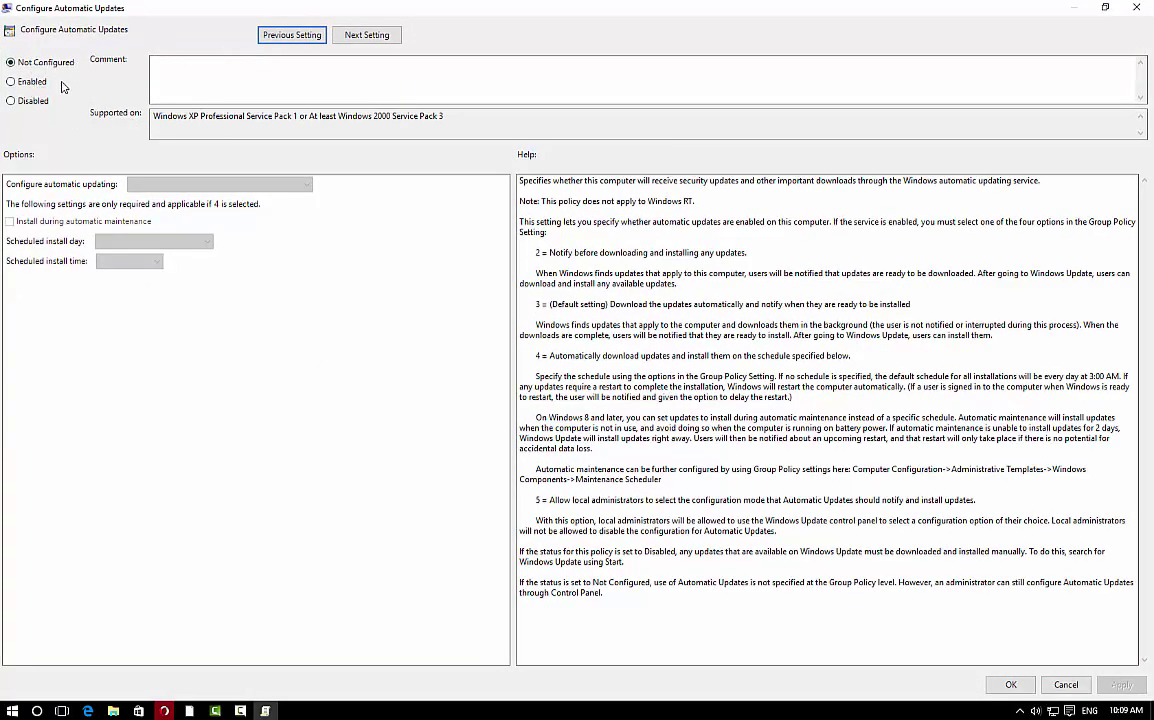
left_click(12, 100)
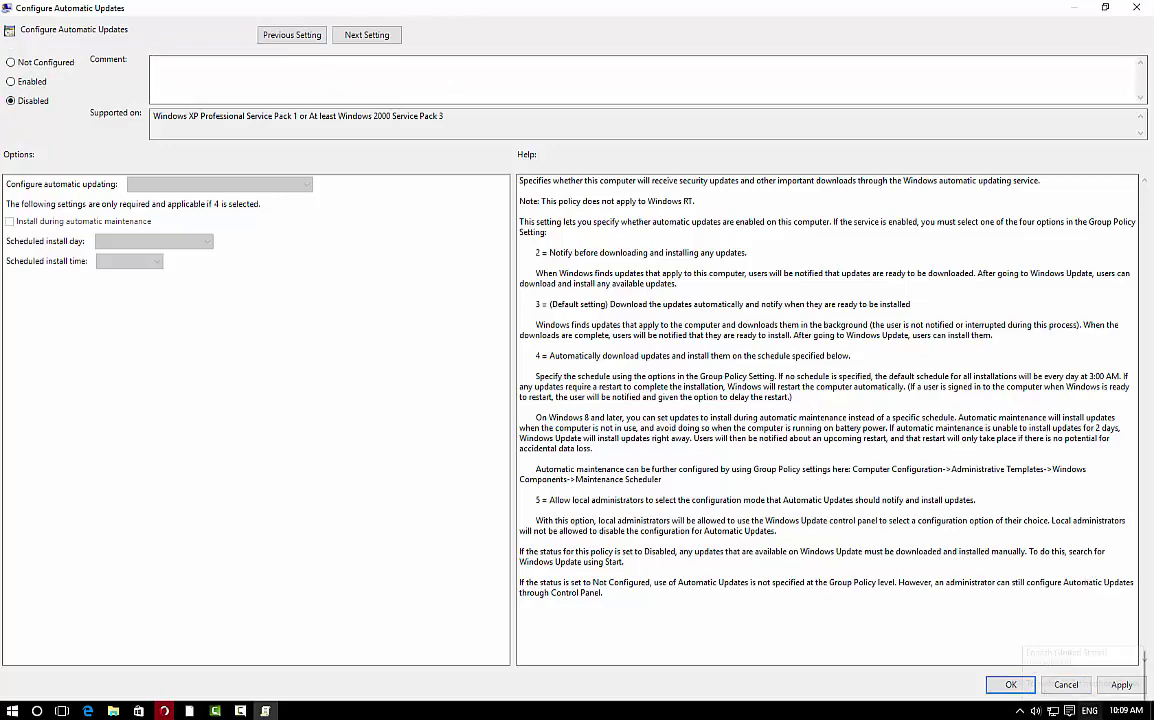
left_click(1121, 685)
left_click(1011, 685)
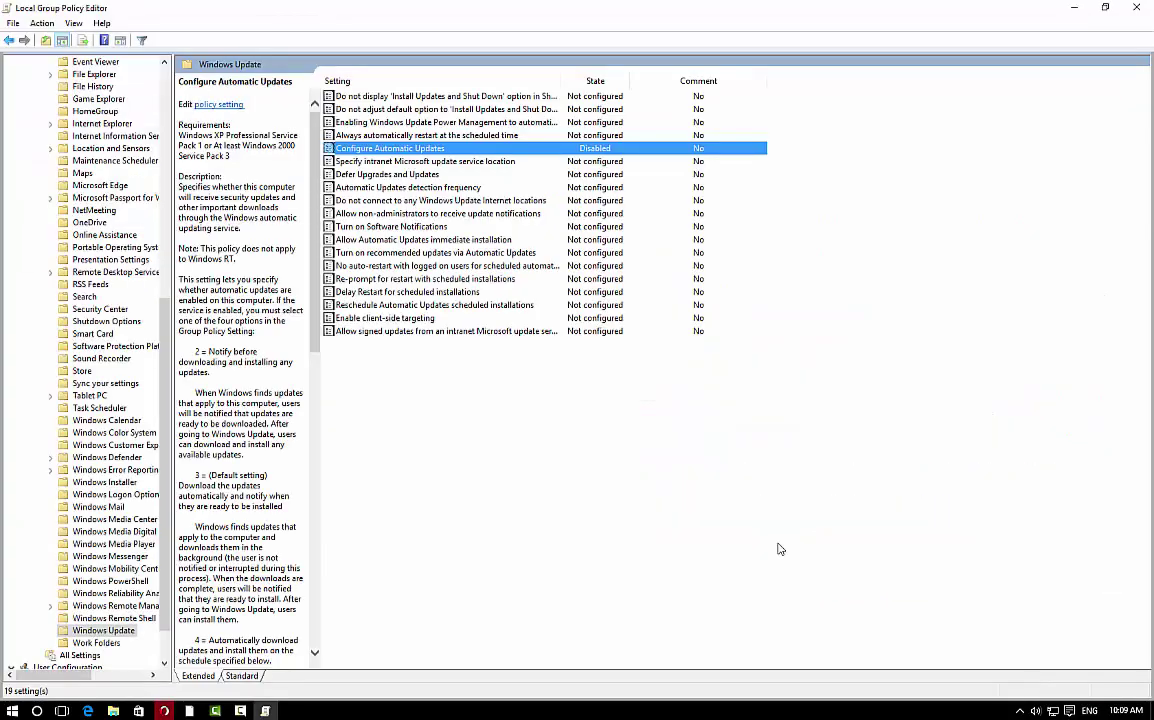
left_click(1027, 7)
Refresh the desktop and move the lone image file in the last of the adjoining icon columns to the top of that column
right_click(676, 207)
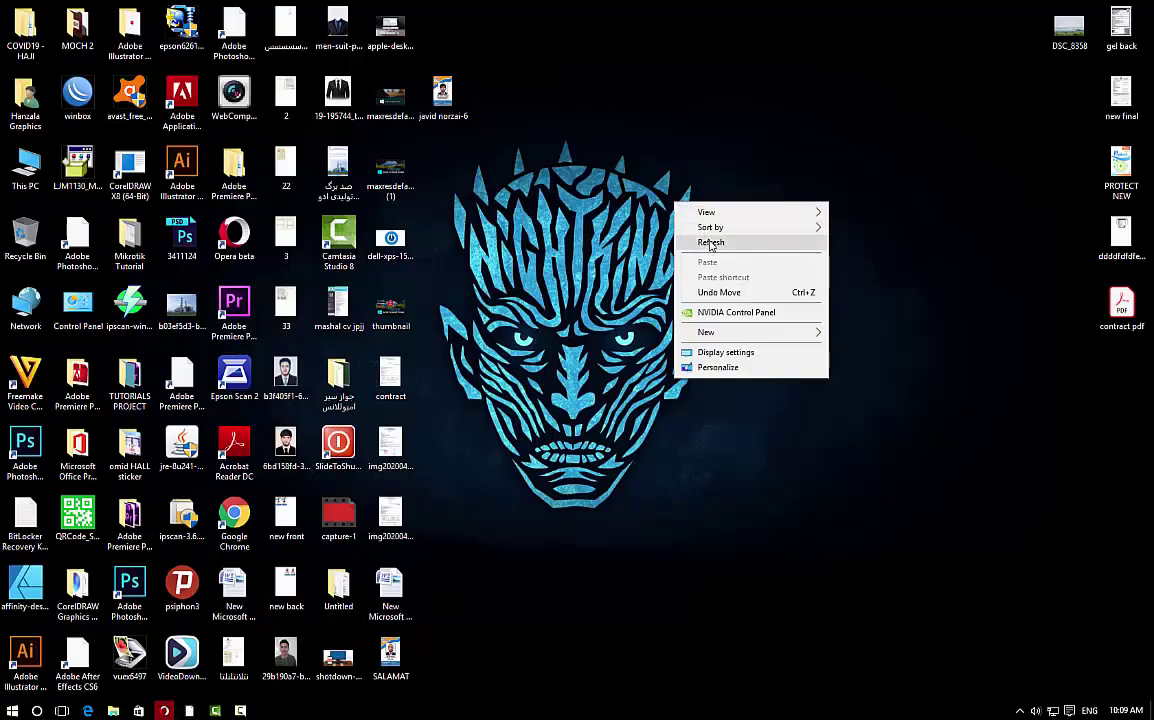
left_click(720, 241)
left_click_drag(443, 95, 443, 35)
right_click(562, 122)
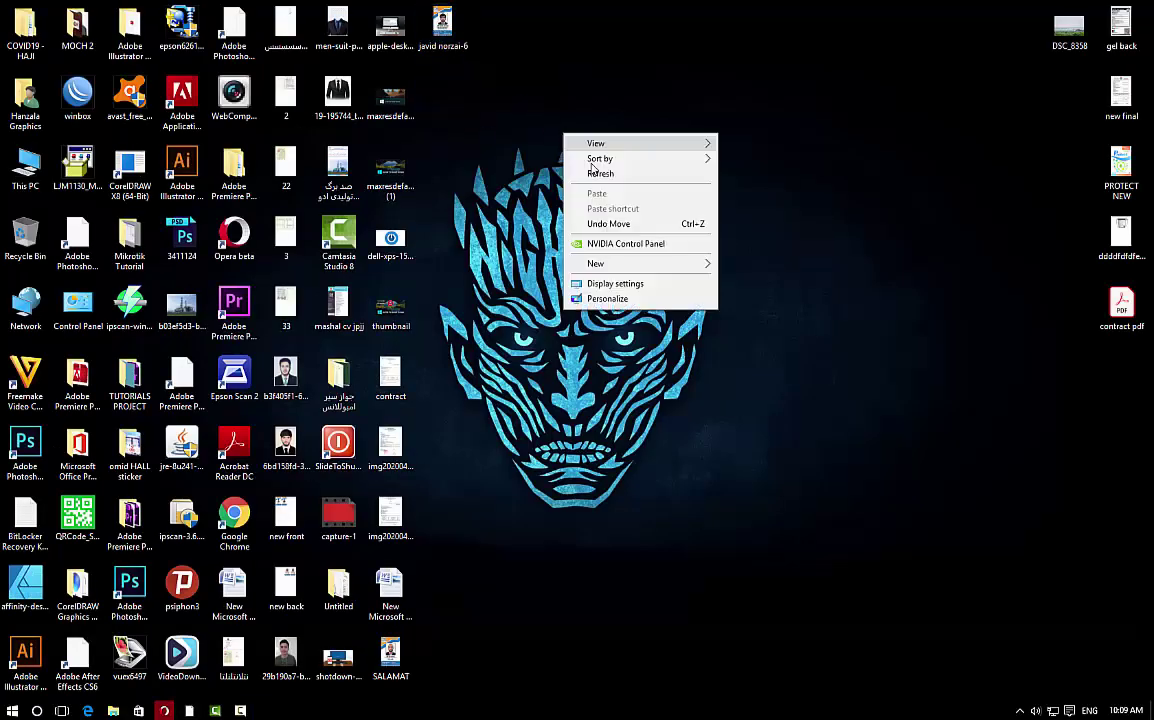
left_click(592, 158)
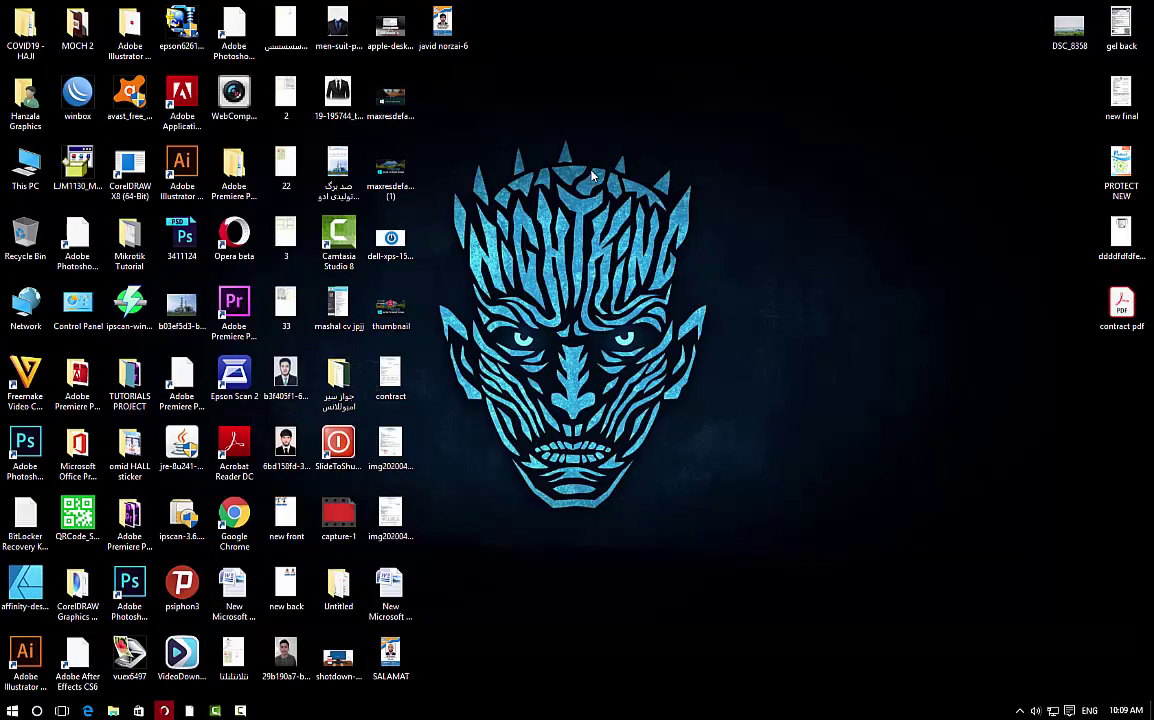